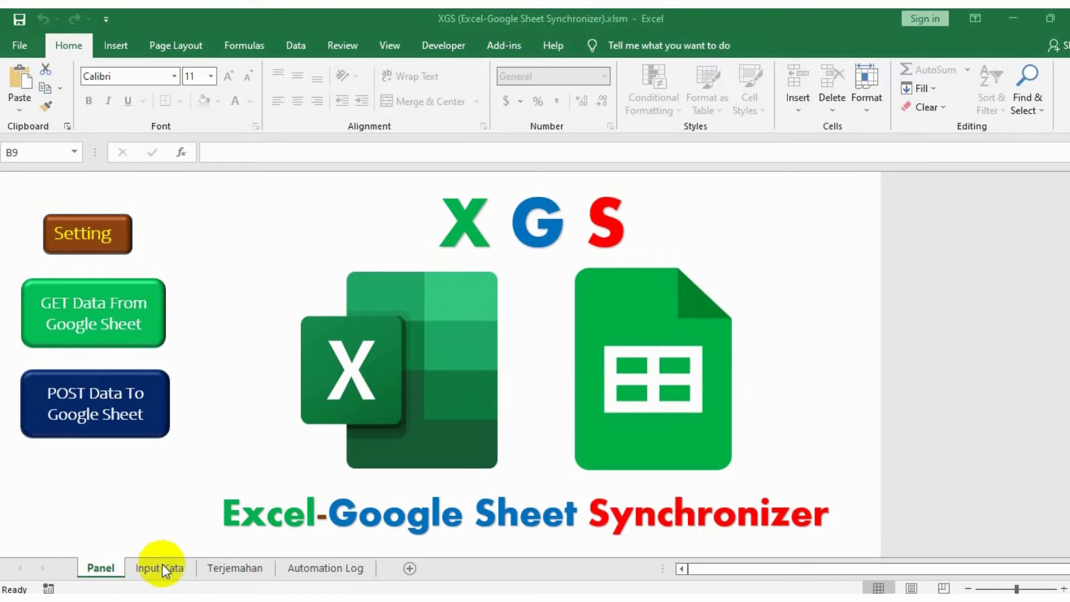
Step: On the Input Kata sheet, enter Saya in cell A2 under Bahasa Indonesia
{"action": "left_click", "coordinate": [162, 564]}
{"action": "left_click", "coordinate": [228, 569]}
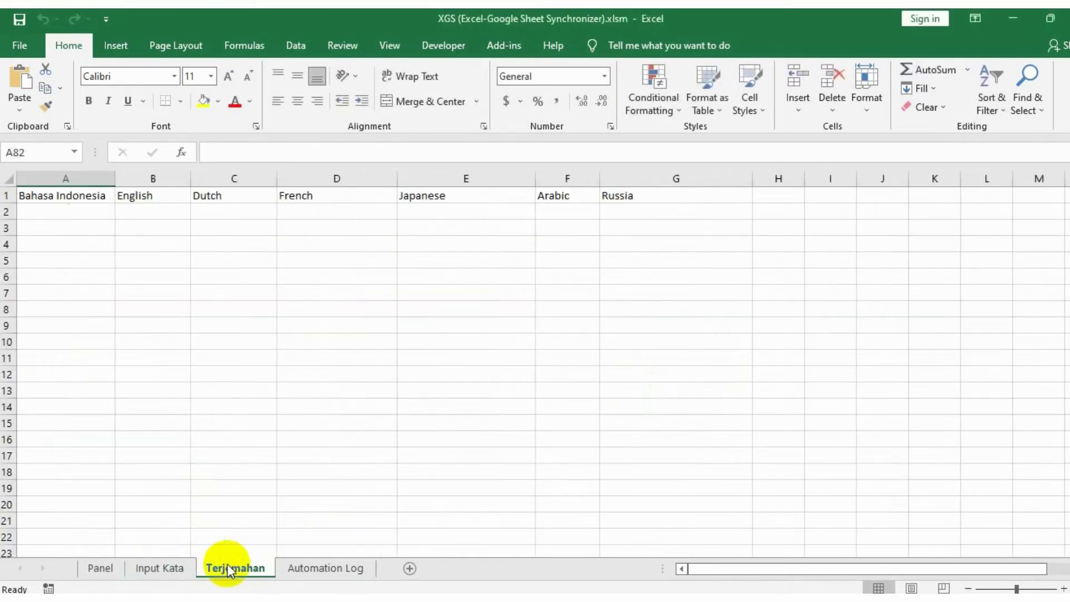
{"action": "left_click", "coordinate": [162, 567]}
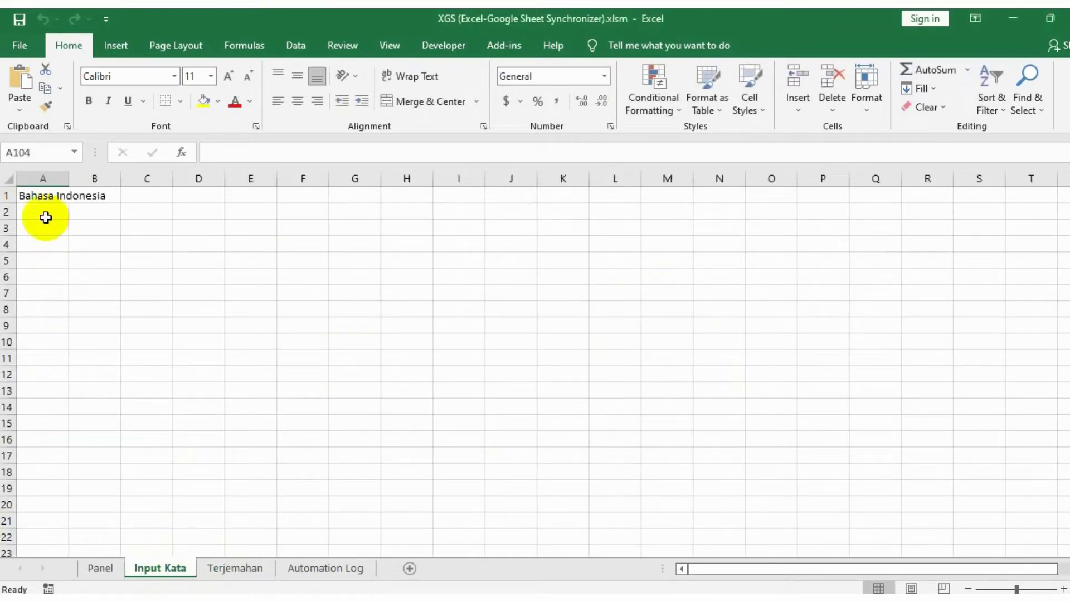
{"action": "left_click", "coordinate": [43, 211]}
{"action": "type", "text": "Saya"}
{"action": "key", "text": "Return"}
Step: Add senang, belajar and pemrograman below it, then view the Terjemahan sheet
{"action": "type", "text": "senang"}
{"action": "key", "text": "Return"}
{"action": "type", "text": "belajar"}
{"action": "key", "text": "Return"}
{"action": "type", "text": "pemrograman"}
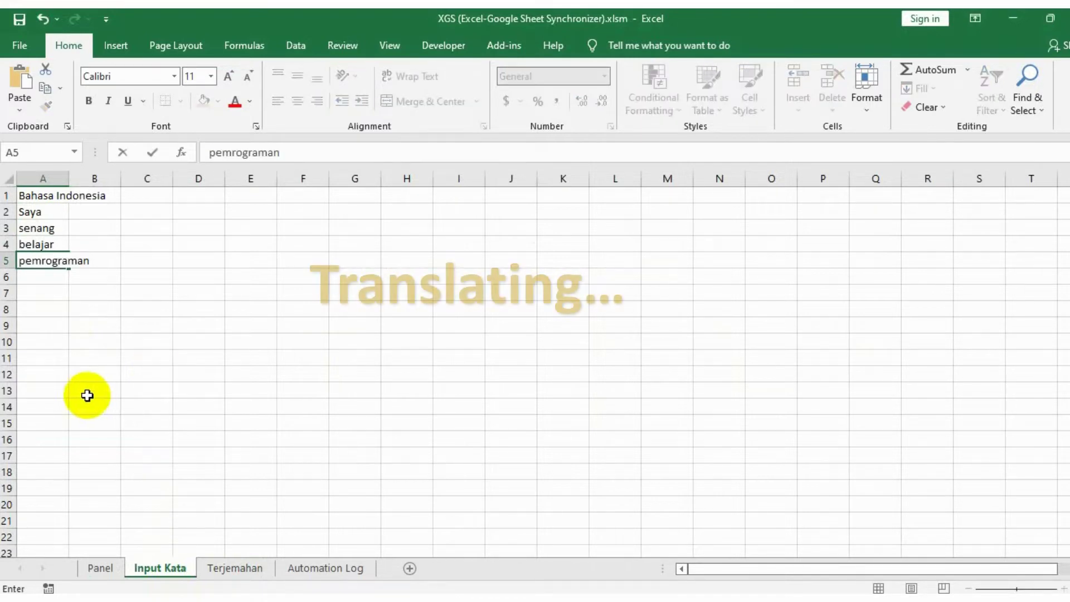
{"action": "left_click", "coordinate": [161, 389]}
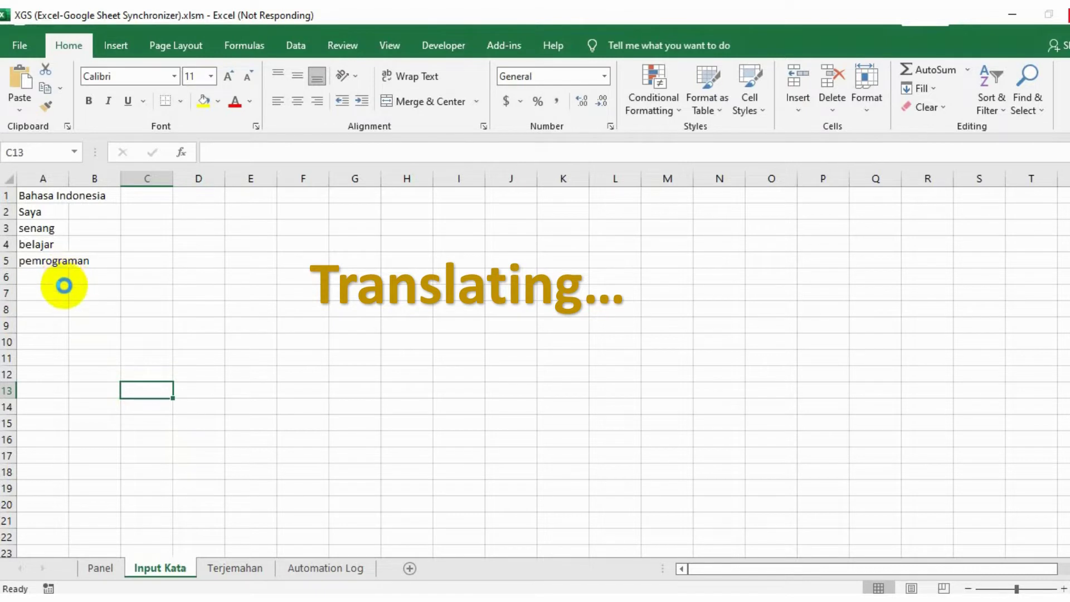
{"action": "left_click", "coordinate": [252, 571]}
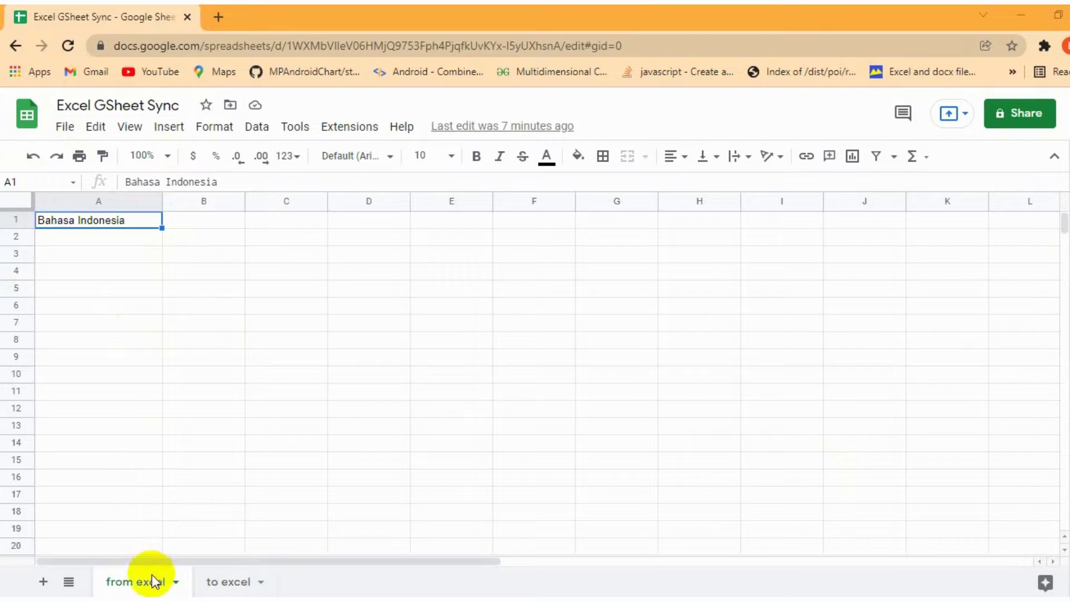
Step: Check the to excel sheet's language headers, return to from excel, and open Extensions
{"action": "left_click", "coordinate": [225, 581]}
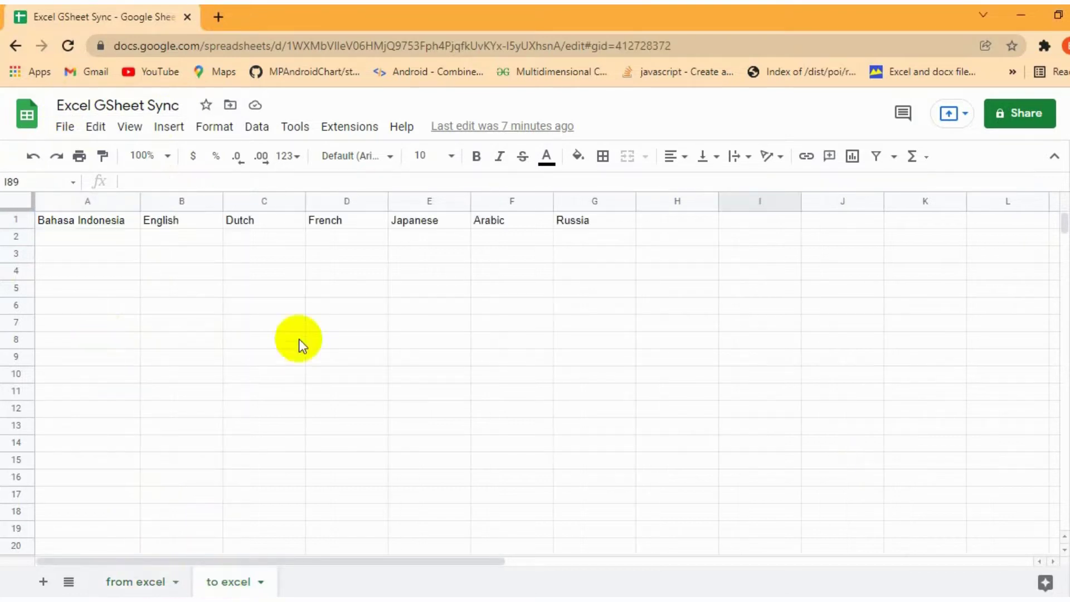
{"action": "left_click", "coordinate": [144, 577]}
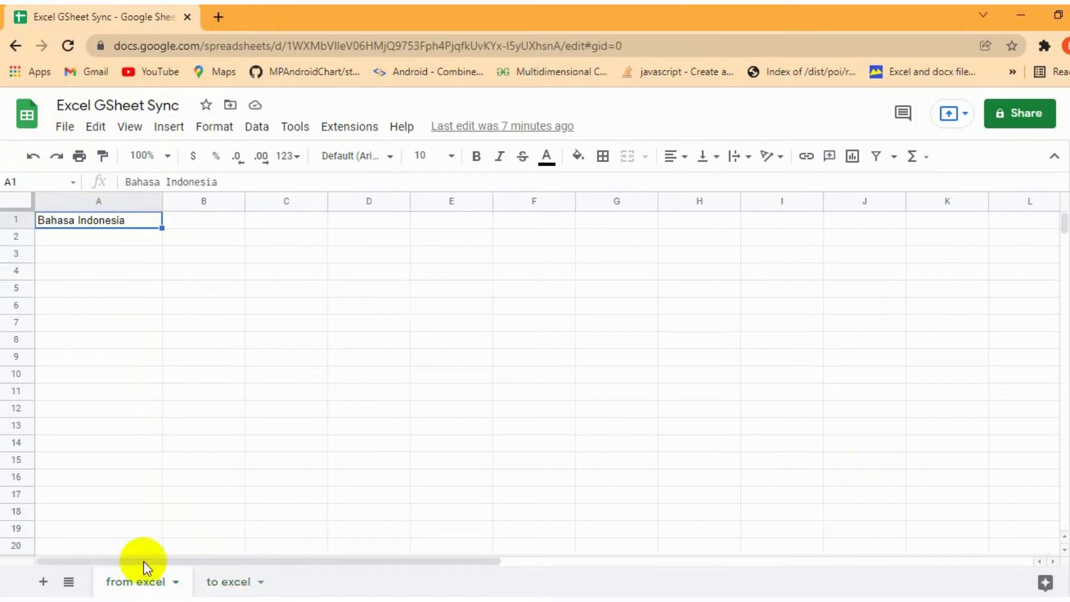
{"action": "left_click", "coordinate": [349, 130]}
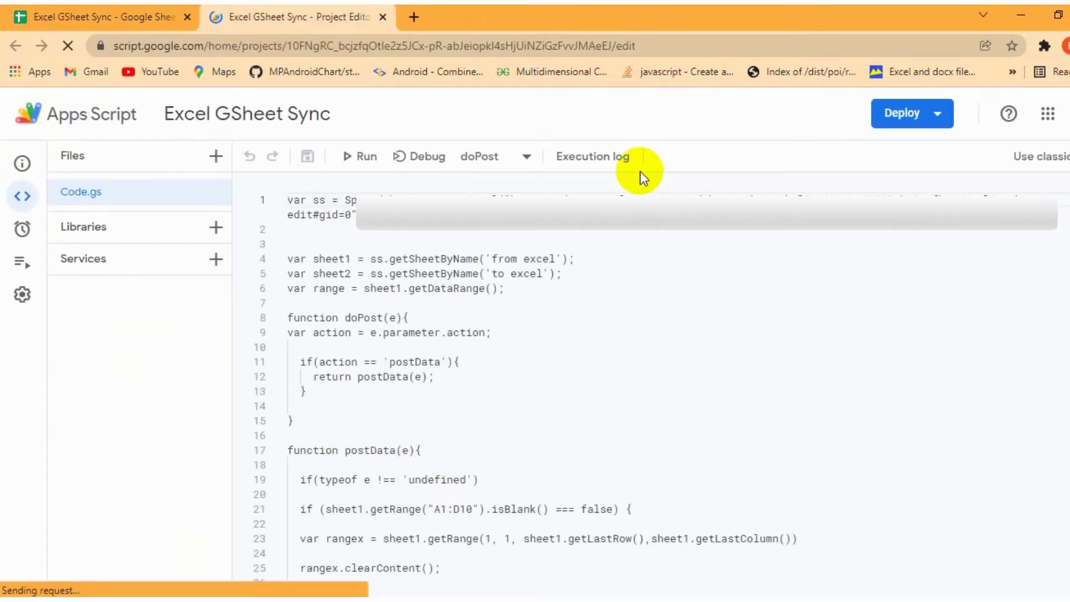
Step: Deploy a new web app version described xgsConnector and copy its web app URL
{"action": "scroll", "coordinate": [660, 225], "scroll_direction": "down", "scroll_amount": 2}
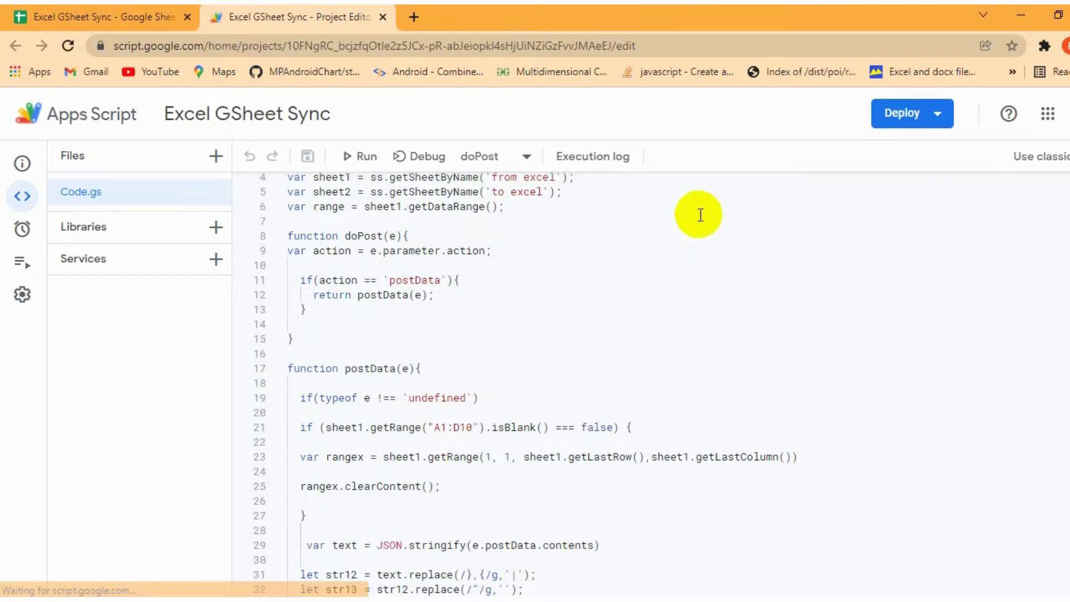
{"action": "left_click", "coordinate": [926, 119]}
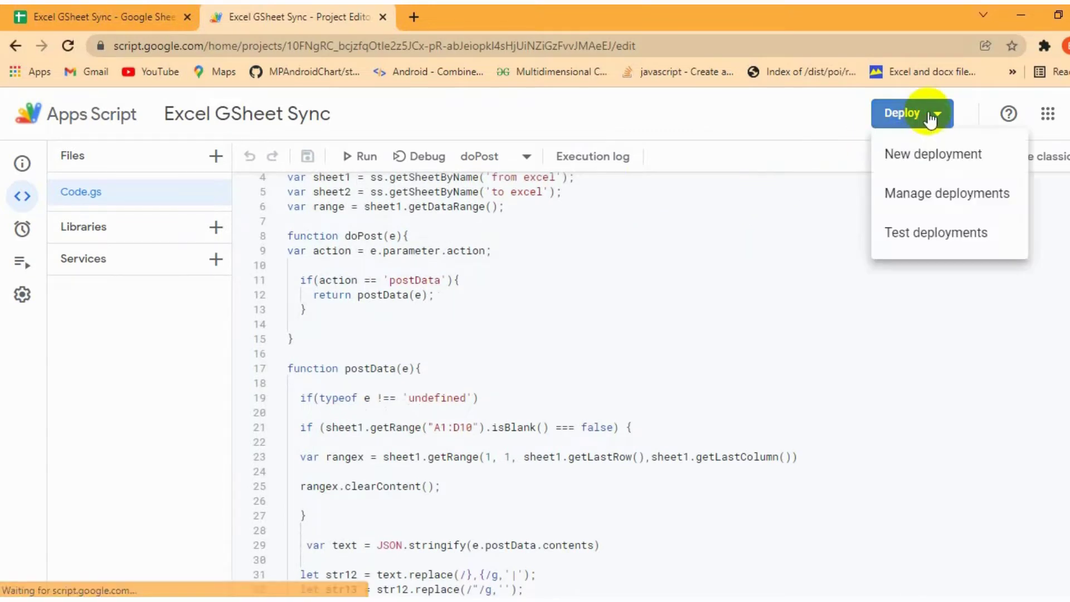
{"action": "left_click", "coordinate": [921, 158]}
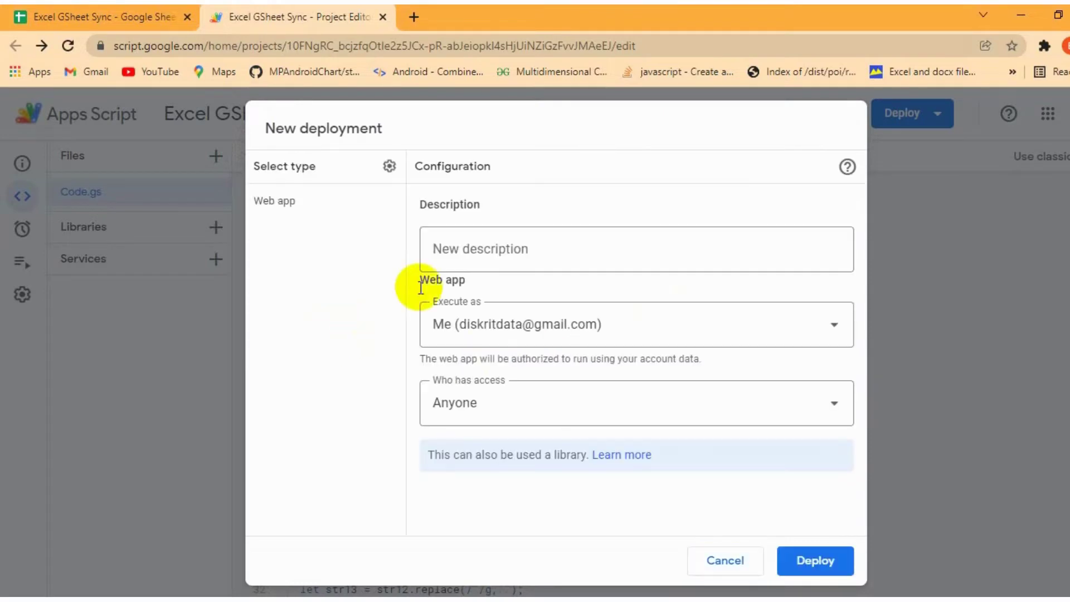
{"action": "left_click", "coordinate": [442, 248]}
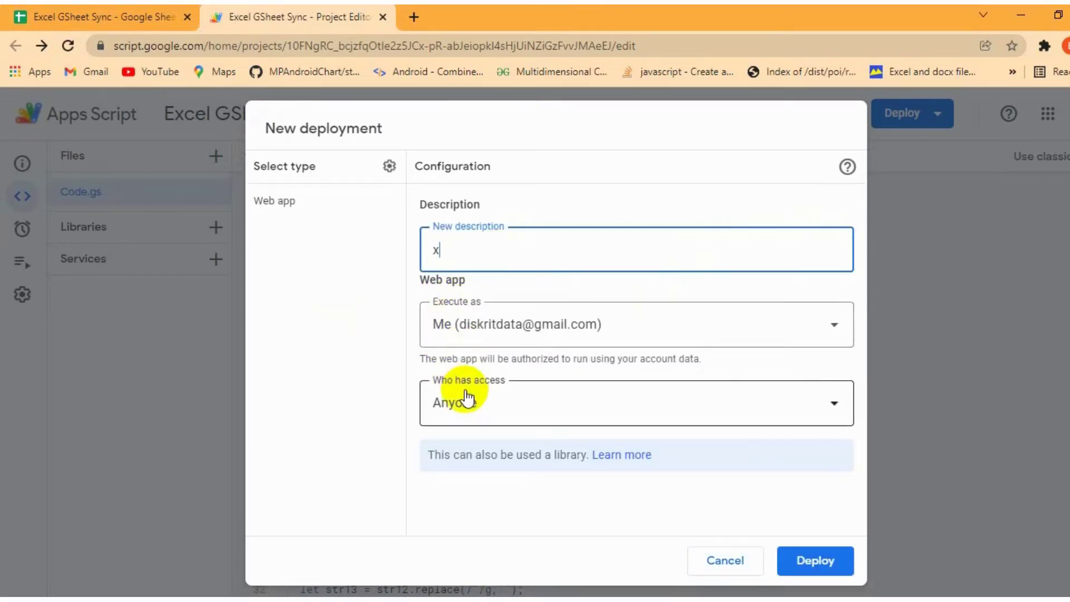
{"action": "type", "text": "xgsConnector"}
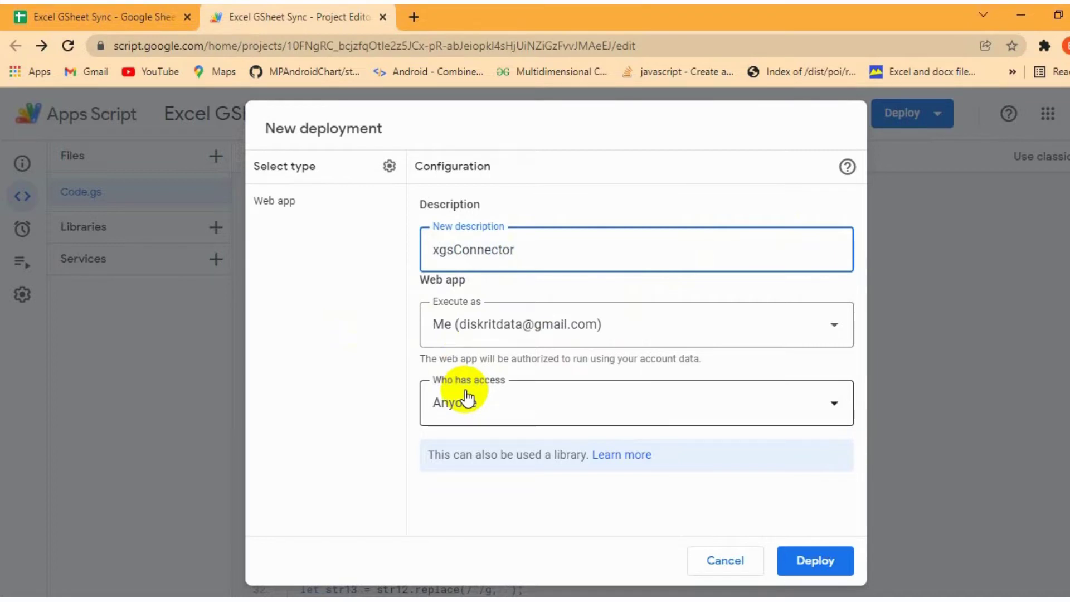
{"action": "left_click", "coordinate": [826, 560]}
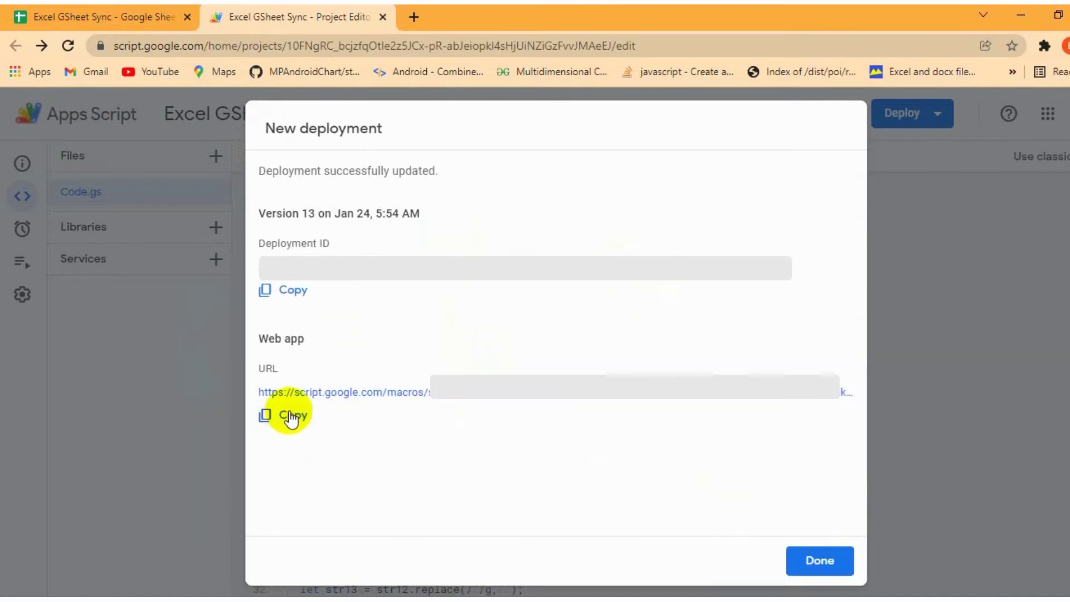
{"action": "left_click", "coordinate": [290, 417]}
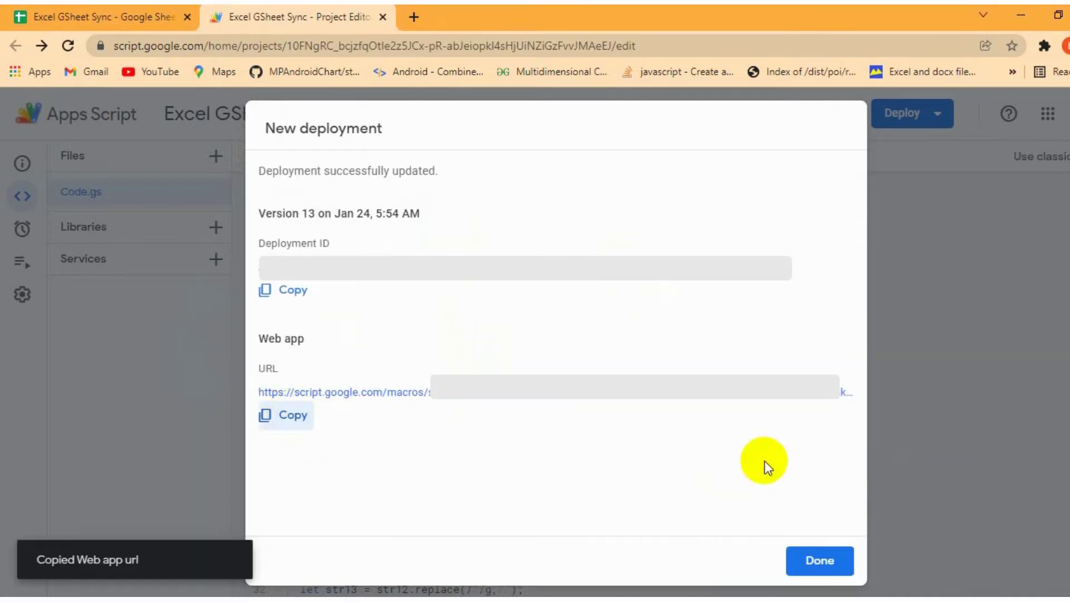
{"action": "left_click", "coordinate": [952, 480]}
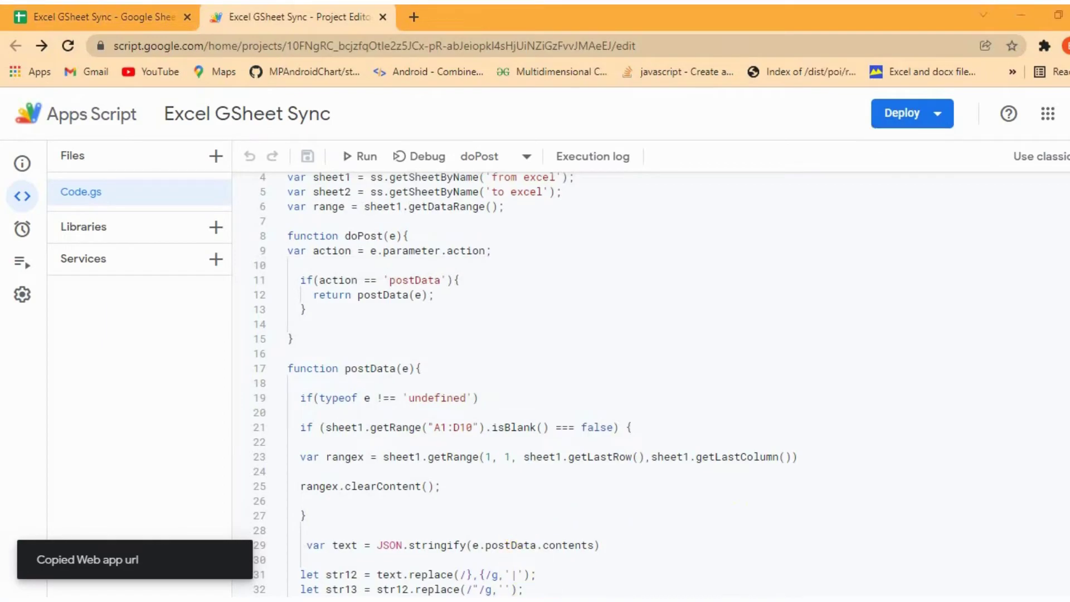
Step: In the XGS settings, paste the web app URL as the POST link and reuse it for retrieving
{"action": "key", "text": "alt+Tab"}
{"action": "left_click", "coordinate": [119, 233]}
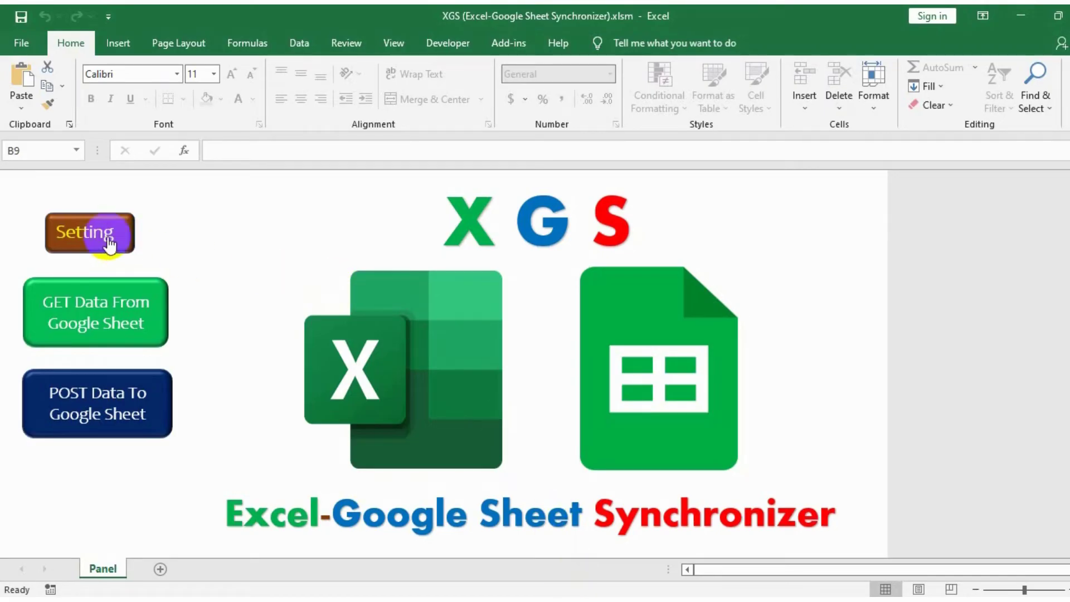
{"action": "left_click", "coordinate": [478, 136]}
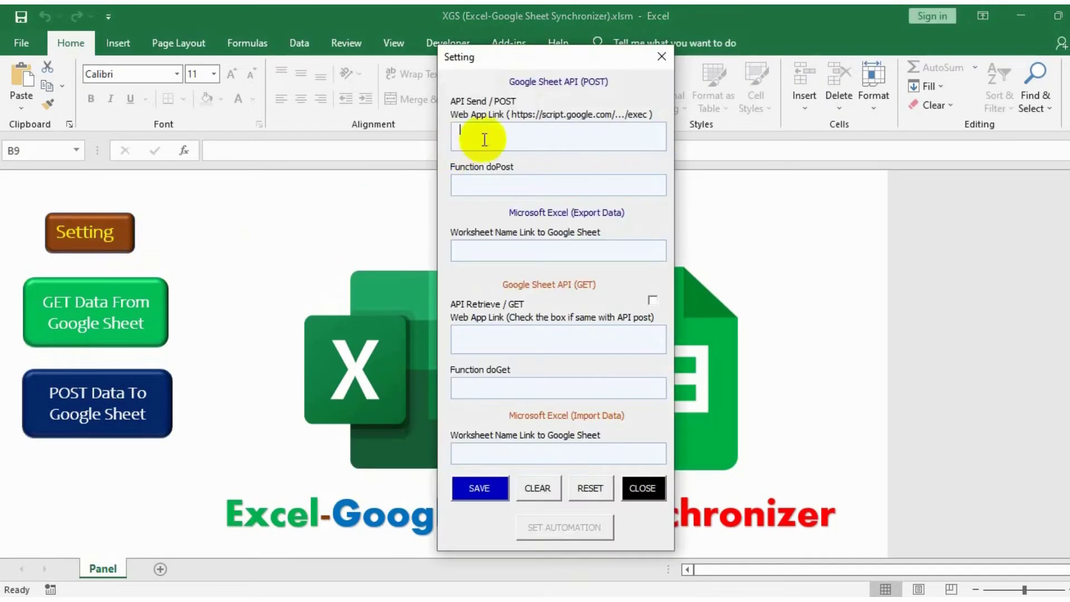
{"action": "key", "text": "ctrl+v"}
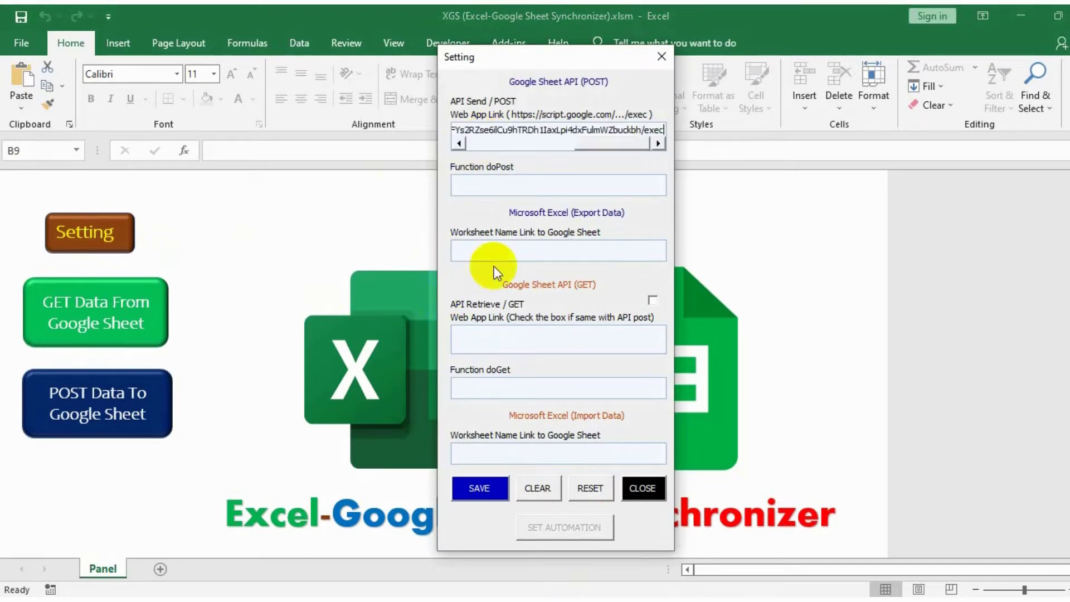
{"action": "left_click", "coordinate": [520, 179]}
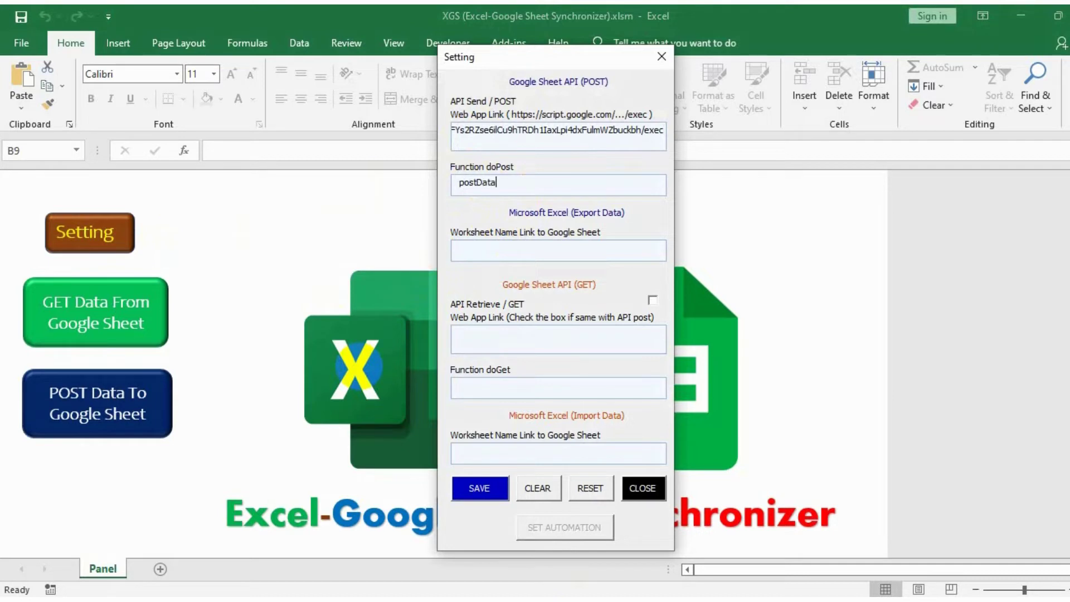
{"action": "left_click", "coordinate": [560, 251]}
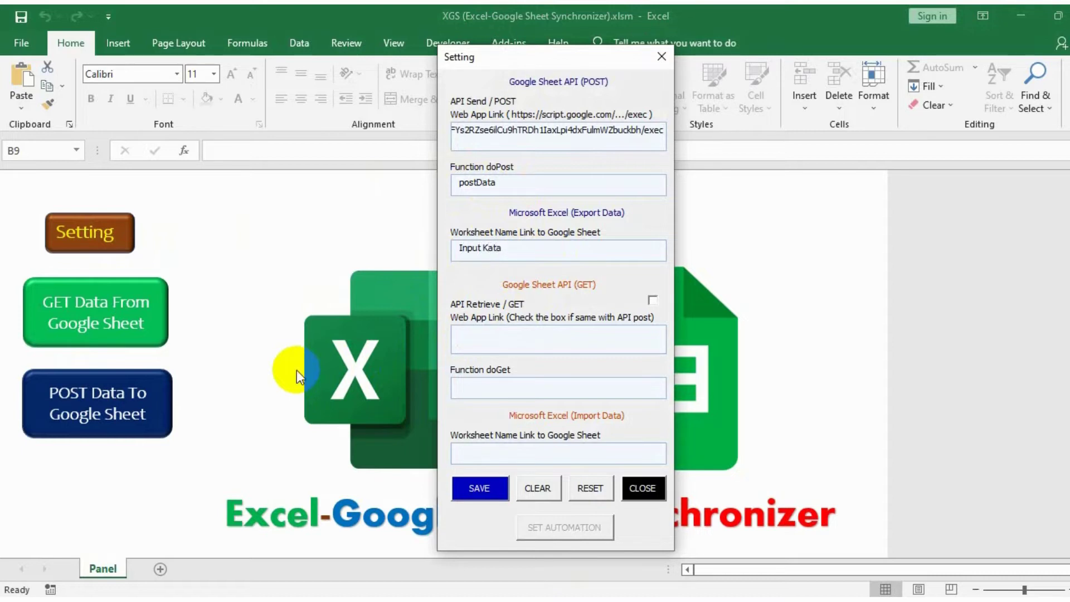
{"action": "left_click", "coordinate": [653, 300]}
Step: Clear the mistaken doGet entry, set the import worksheet to Terjemahan, and save the settings
{"action": "left_click", "coordinate": [521, 384]}
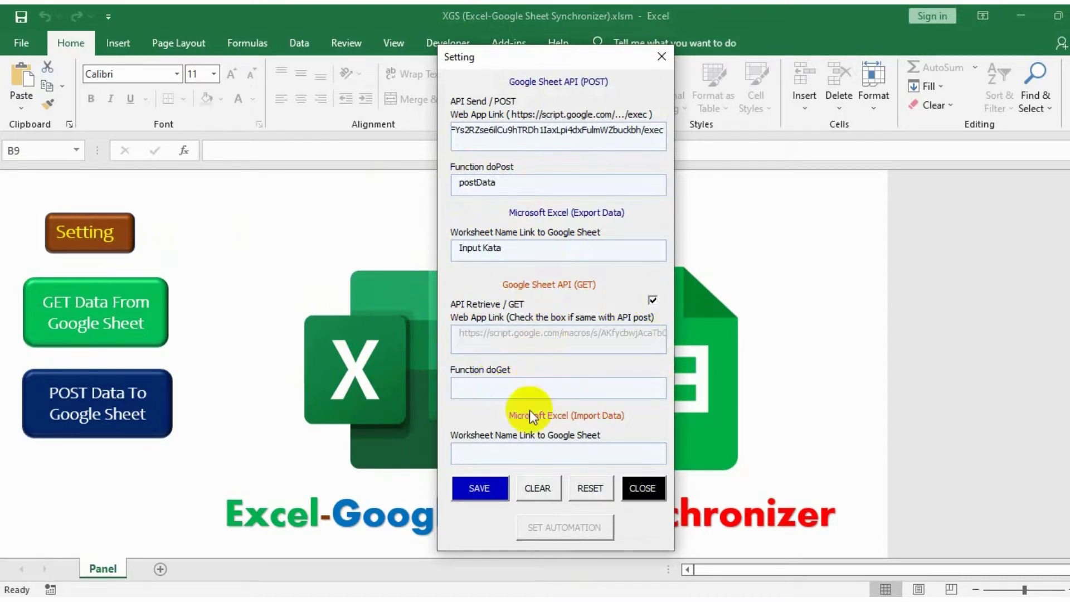
{"action": "type", "text": "Terjemahan"}
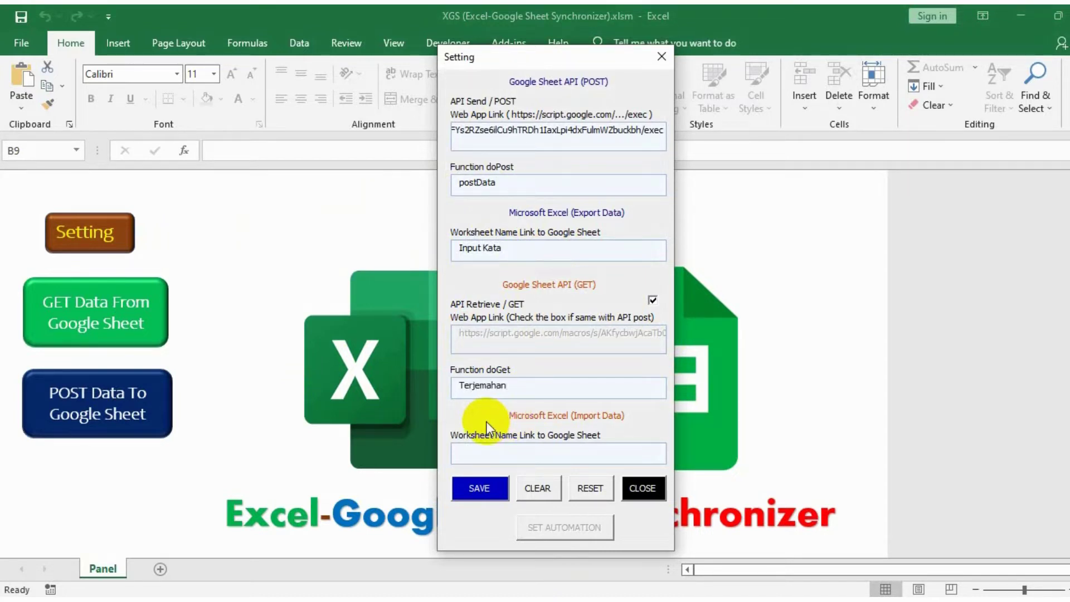
{"action": "left_click_drag", "start_coordinate": [530, 386], "coordinate": [374, 380]}
{"action": "key", "text": "BackSpace"}
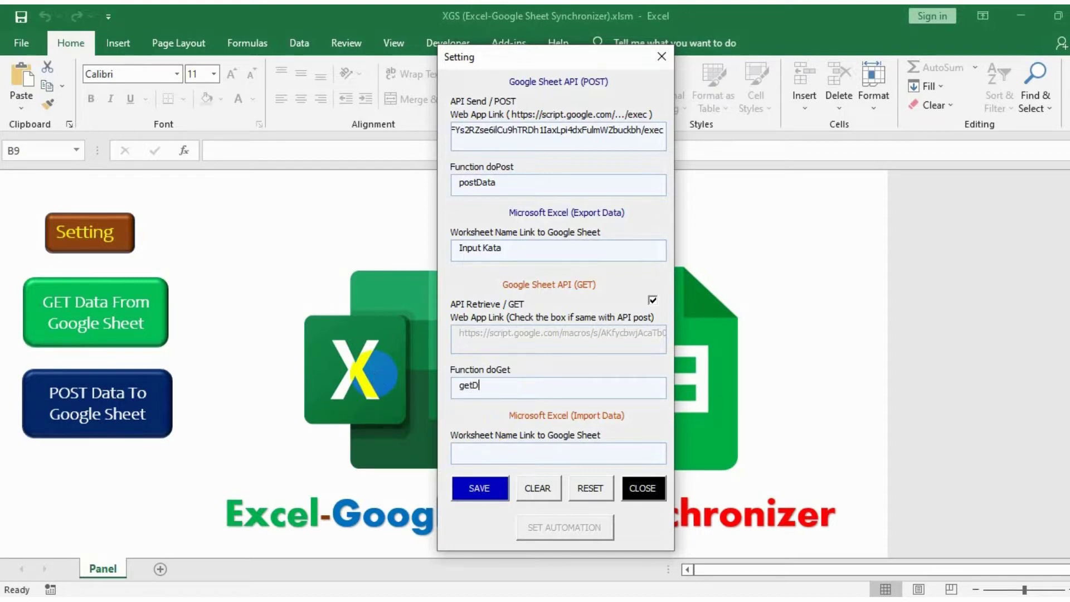
{"action": "left_click", "coordinate": [464, 449]}
{"action": "type", "text": "Terjemahan"}
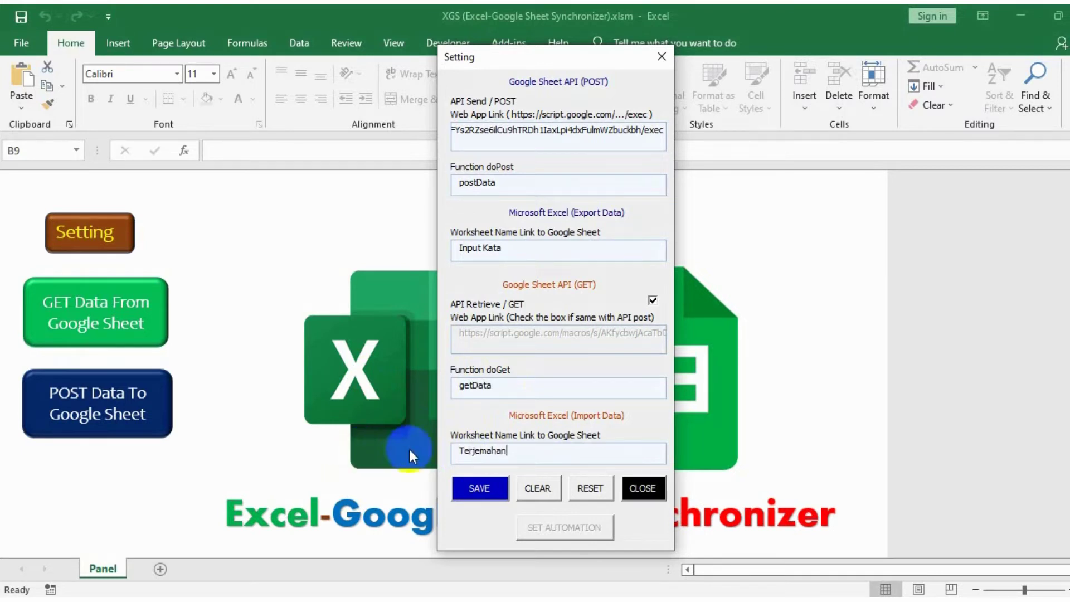
{"action": "left_click", "coordinate": [476, 491]}
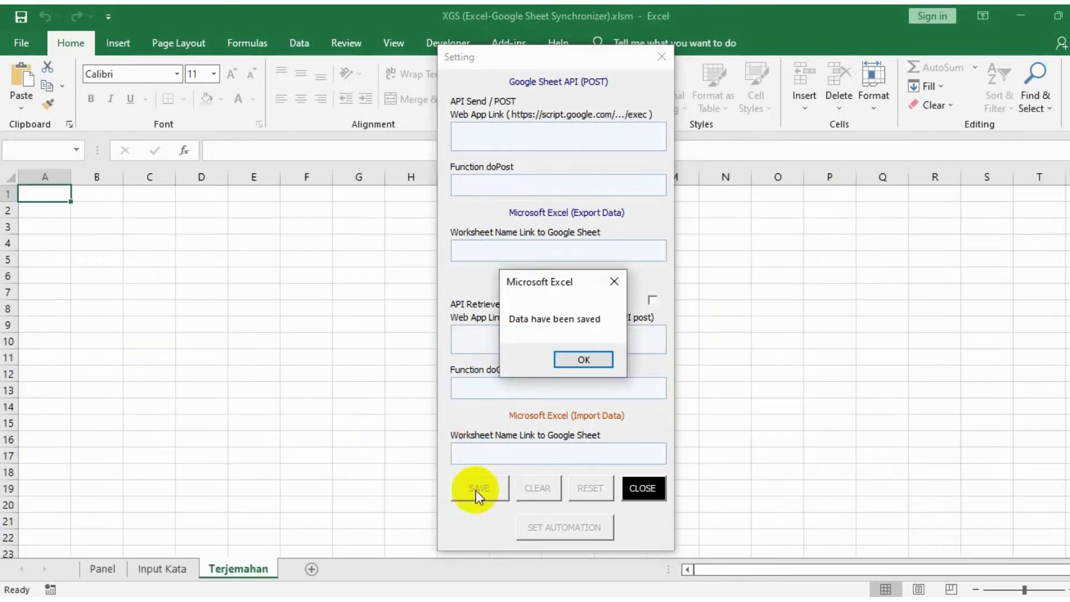
{"action": "left_click", "coordinate": [588, 359]}
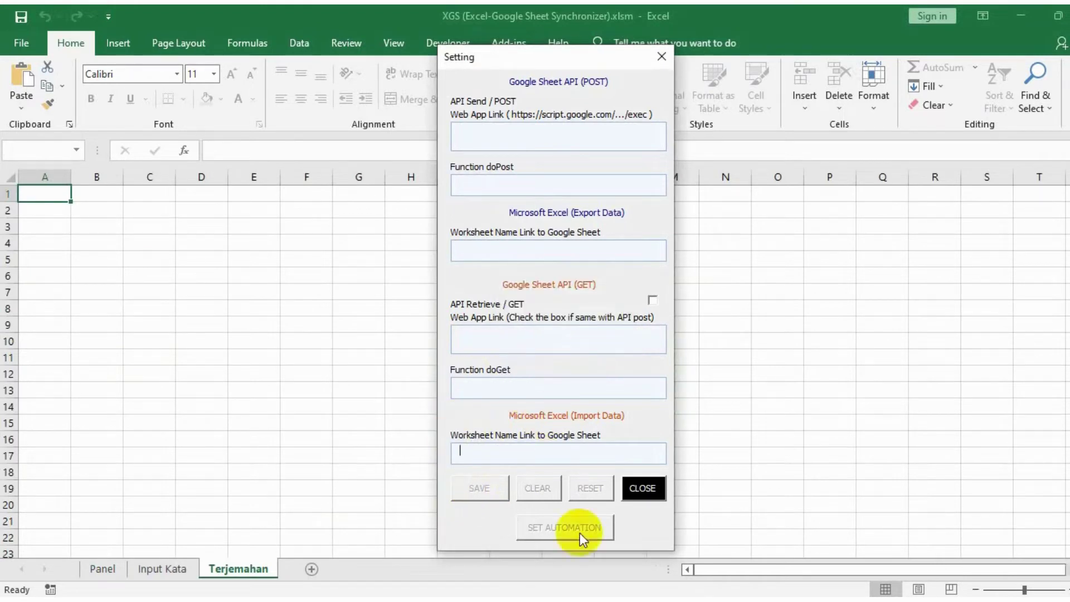
Step: Close the settings and return to the Panel sheet after viewing Input Kata and Terjemahan
{"action": "left_click", "coordinate": [653, 488]}
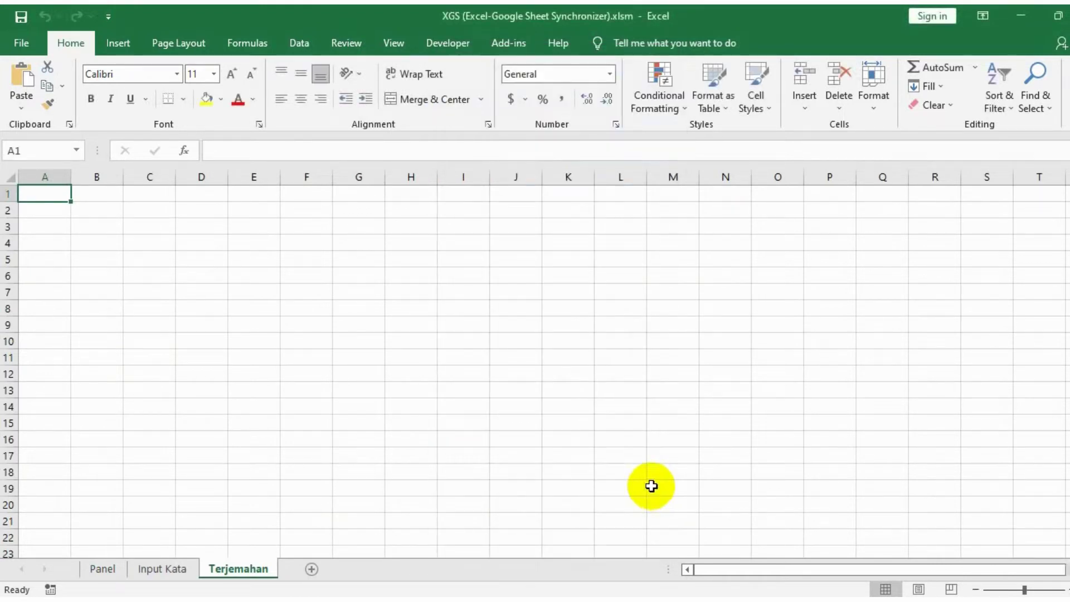
{"action": "left_click", "coordinate": [160, 569]}
{"action": "left_click", "coordinate": [248, 567]}
{"action": "left_click", "coordinate": [184, 568]}
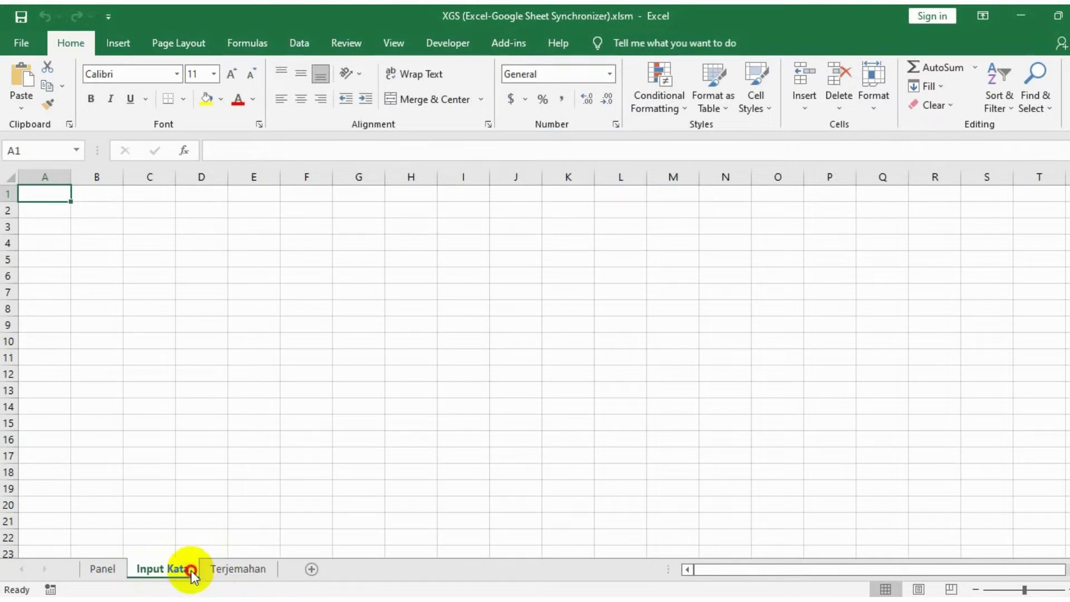
{"action": "left_click", "coordinate": [111, 568]}
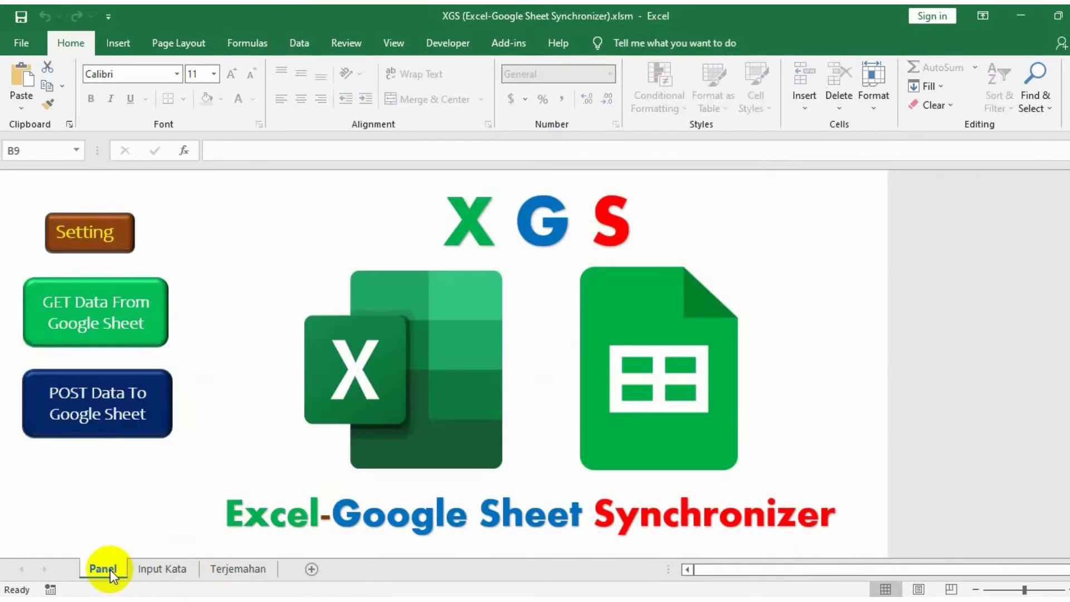
Step: Copy the whole Indonesian word list from Notepad, leaving the Google Sheet in front
{"action": "left_click", "coordinate": [1042, 16]}
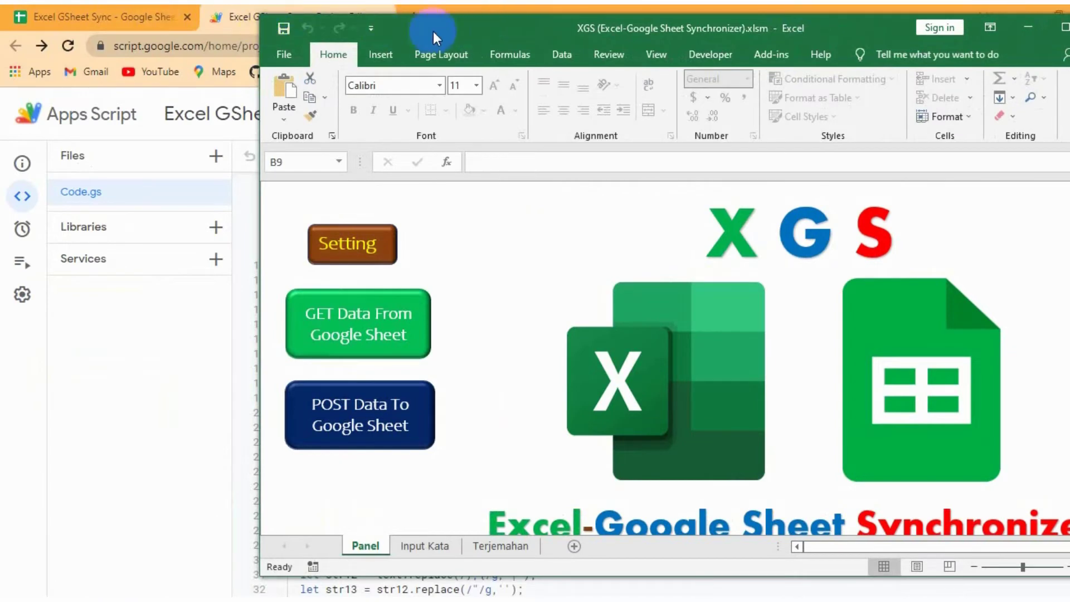
{"action": "left_click_drag", "start_coordinate": [433, 31], "coordinate": [536, 21]}
{"action": "left_click", "coordinate": [89, 10]}
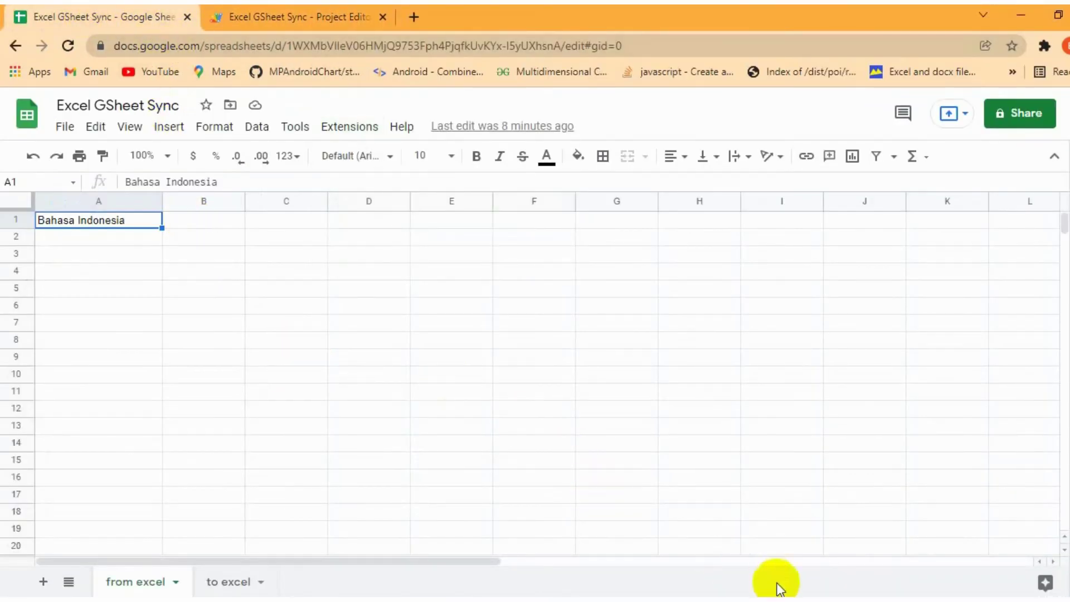
{"action": "key", "text": "alt+Tab"}
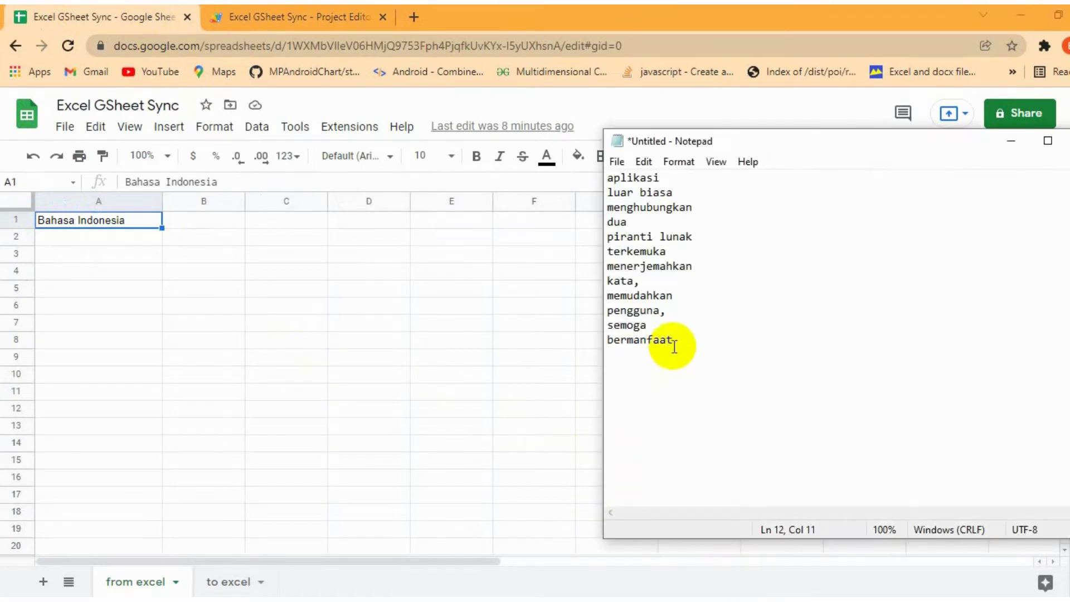
{"action": "left_click_drag", "start_coordinate": [673, 342], "coordinate": [603, 171]}
{"action": "right_click", "coordinate": [626, 173]}
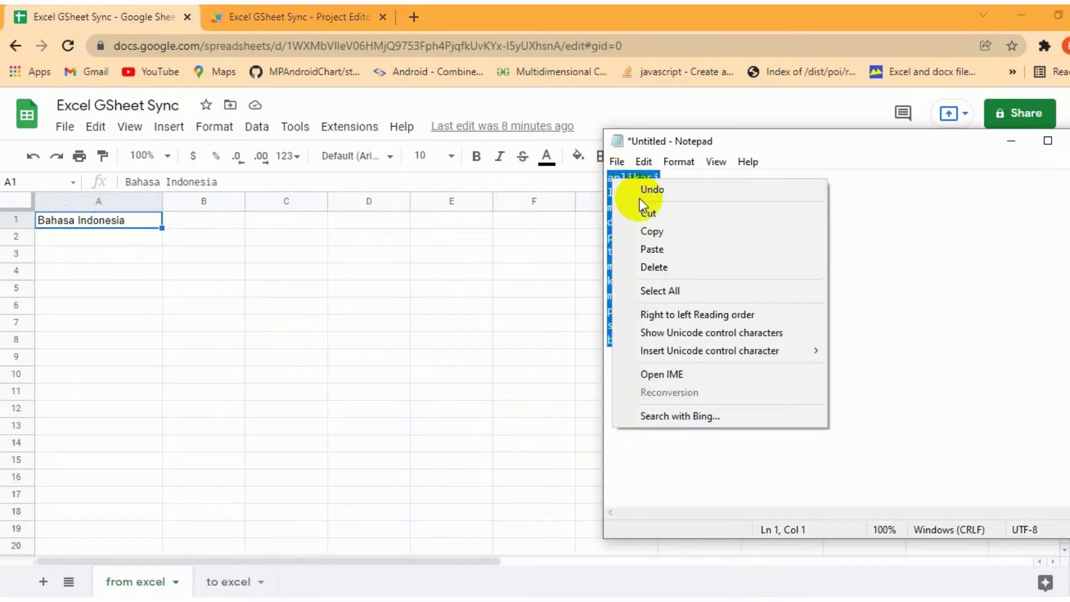
{"action": "left_click", "coordinate": [668, 232]}
{"action": "left_click", "coordinate": [549, 239]}
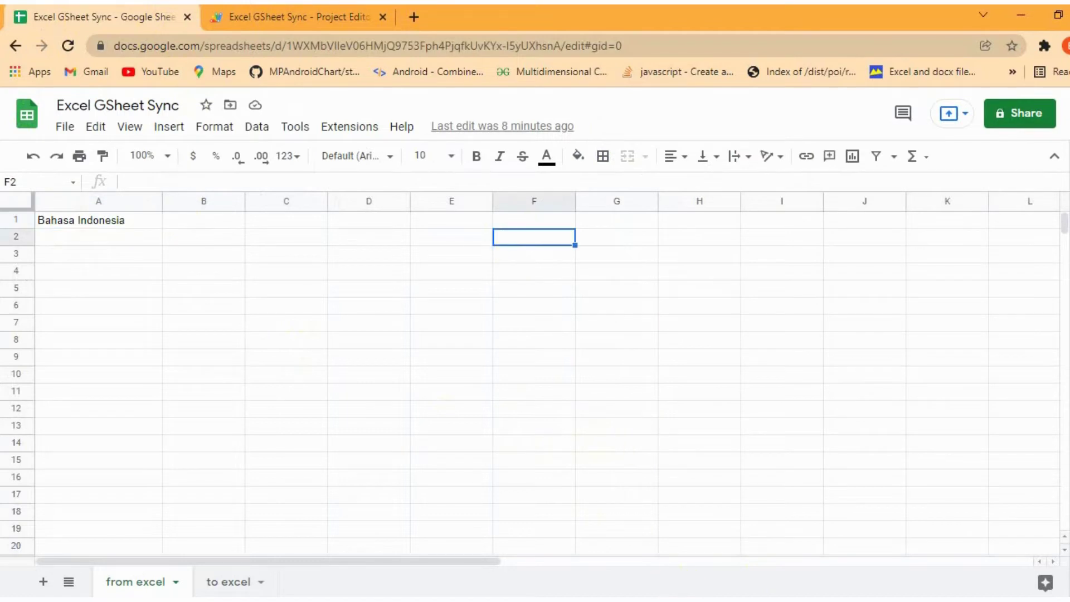
Step: From XGS POST, paste the word list as Unicode text into A2:A13 of Input Kata
{"action": "key", "text": "alt+Tab"}
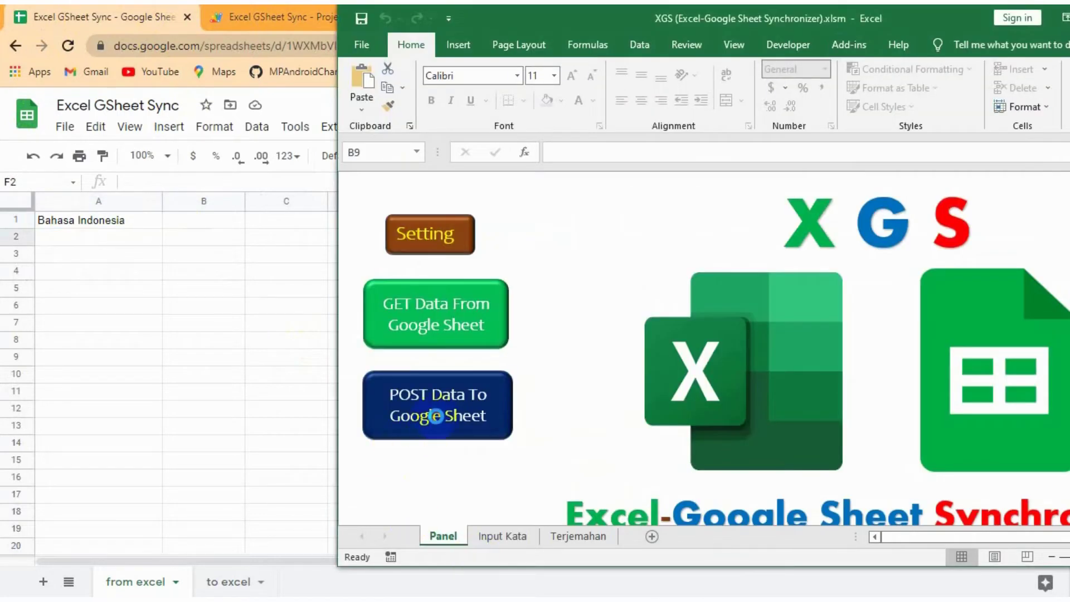
{"action": "left_click", "coordinate": [431, 425]}
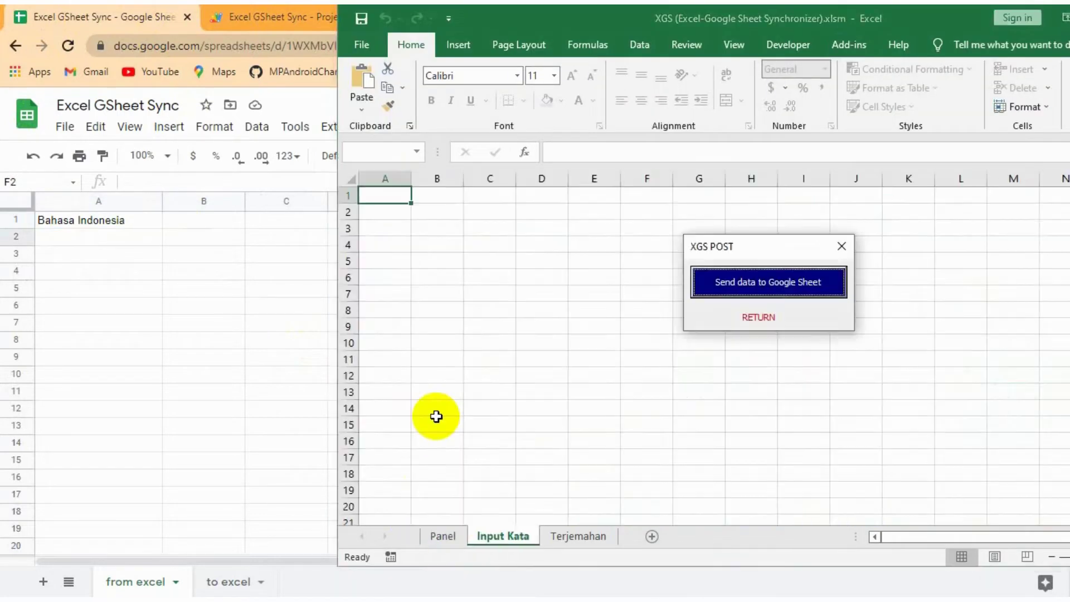
{"action": "left_click", "coordinate": [385, 213]}
{"action": "right_click", "coordinate": [385, 213]}
{"action": "left_click", "coordinate": [439, 309]}
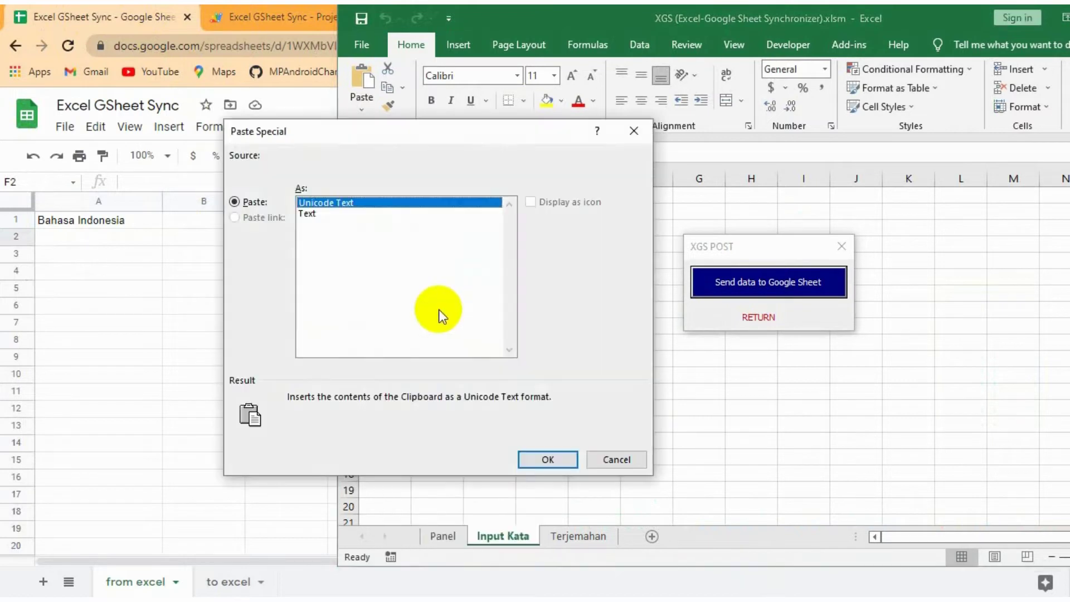
{"action": "left_click", "coordinate": [547, 459]}
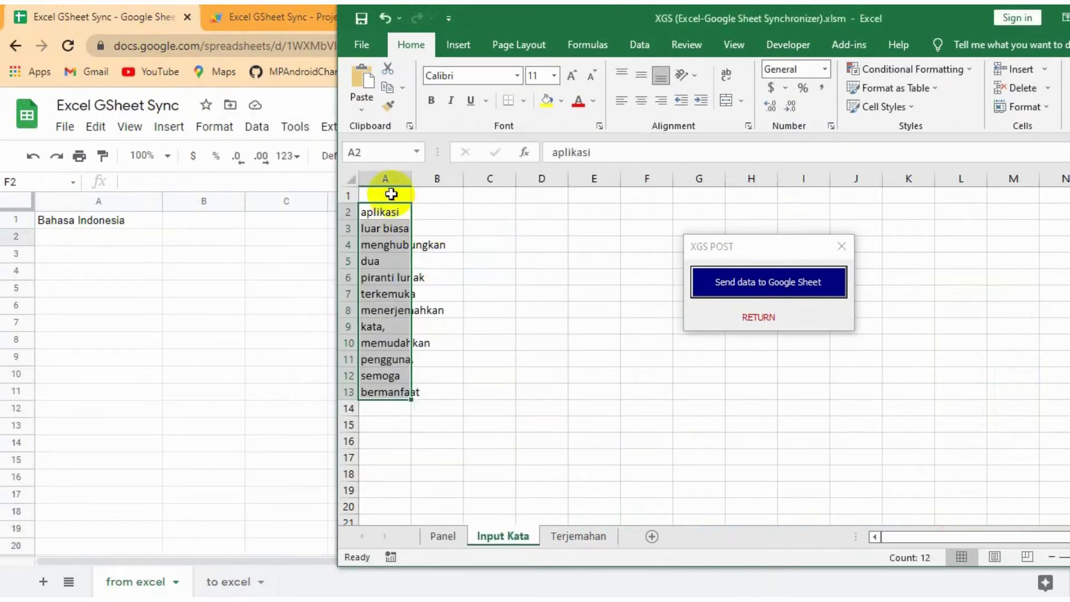
Step: Enter the header Bahasa Indonesia in A1 and send the words to the Google Sheet
{"action": "left_click", "coordinate": [391, 195]}
{"action": "type", "text": "Ba"}
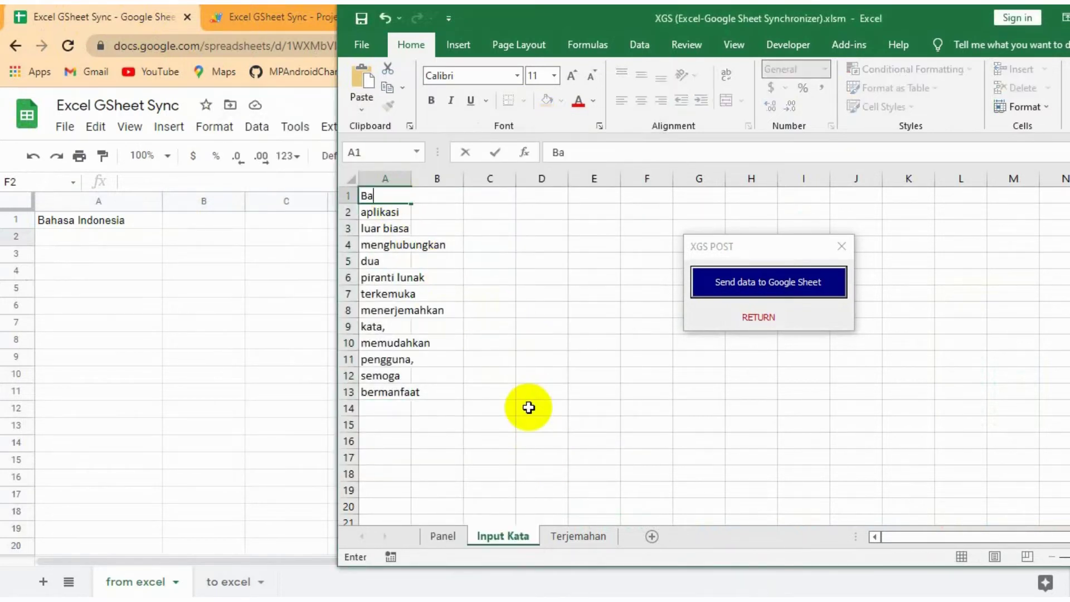
{"action": "type", "text": "hasa Indonesia"}
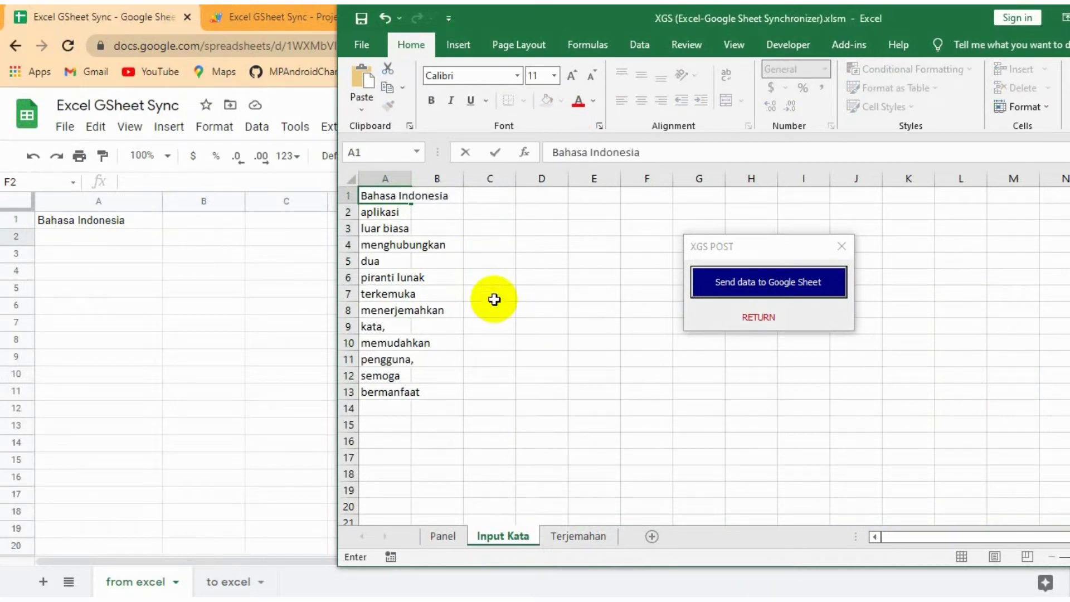
{"action": "left_click", "coordinate": [489, 294]}
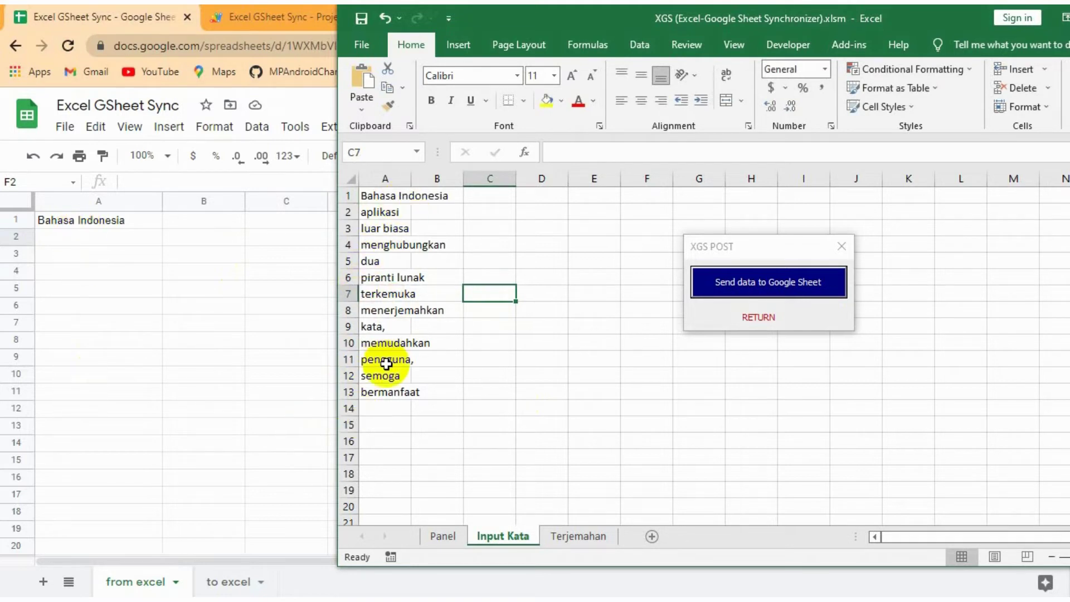
{"action": "left_click_drag", "start_coordinate": [724, 248], "coordinate": [656, 251]}
{"action": "left_click", "coordinate": [674, 280]}
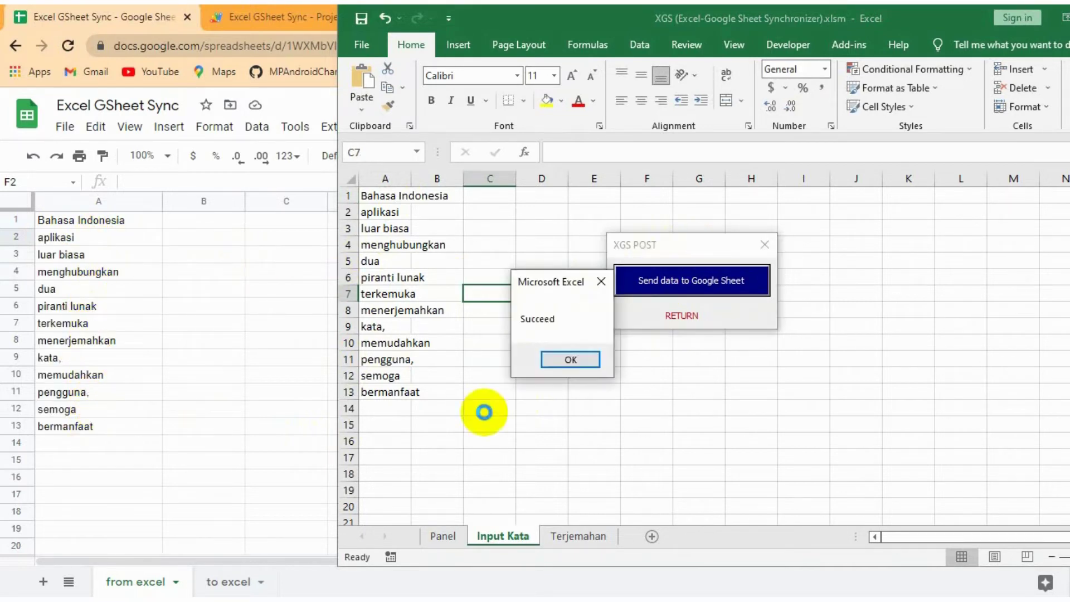
{"action": "left_click", "coordinate": [580, 360]}
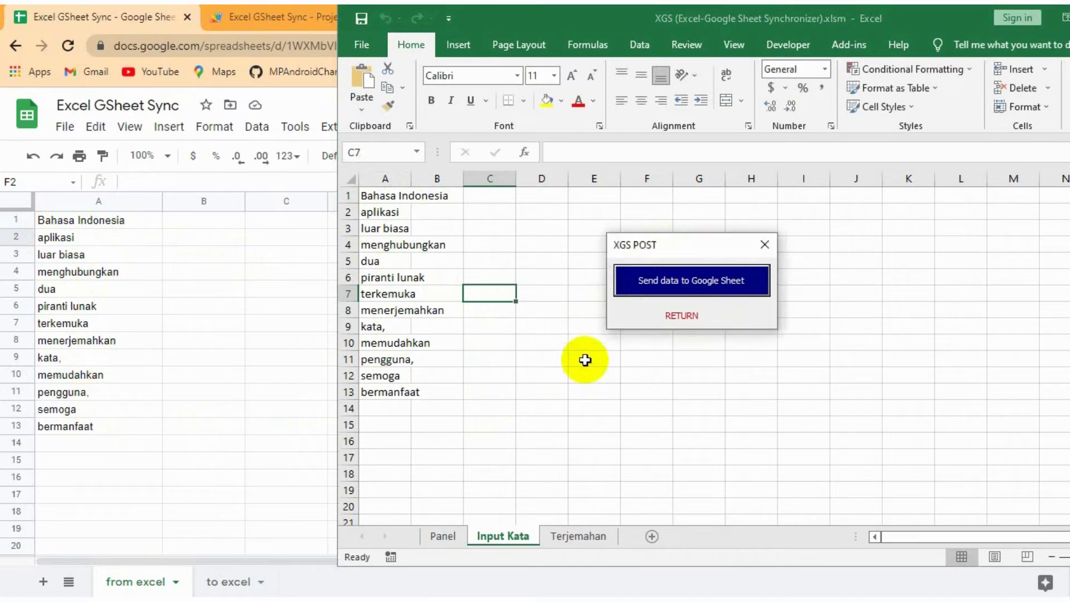
Step: Close XGS POST and view the six-language translations on the Google Sheet's to excel sheet
{"action": "left_click", "coordinate": [570, 535]}
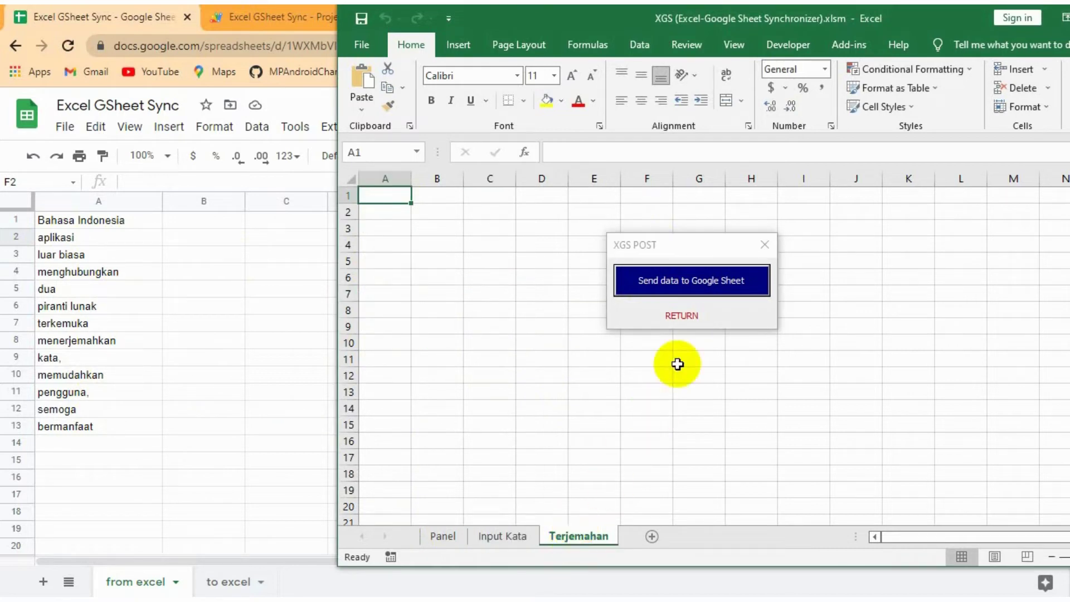
{"action": "left_click", "coordinate": [687, 315]}
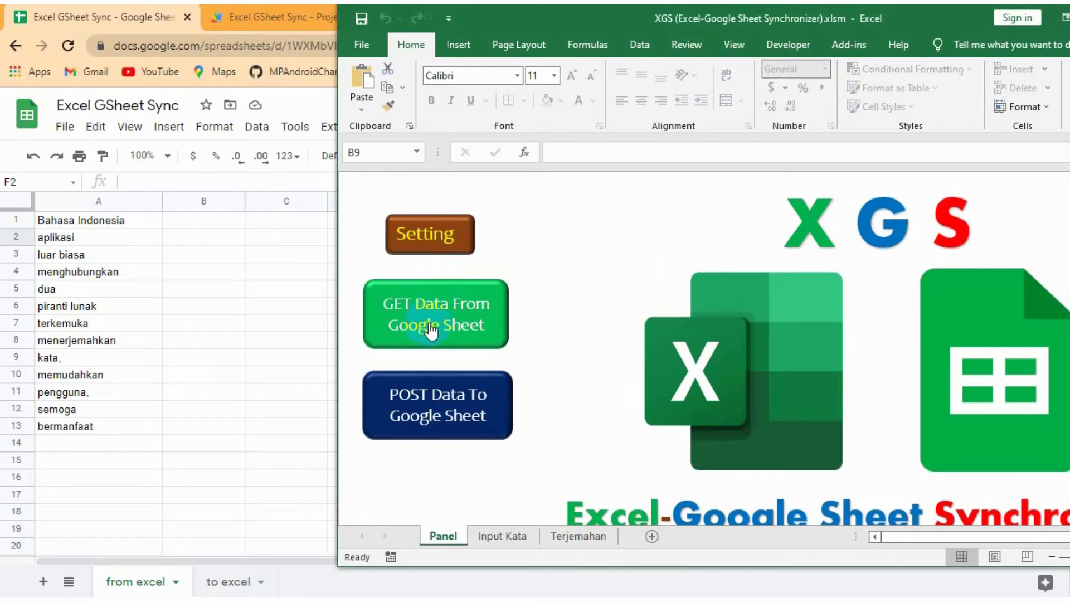
{"action": "left_click", "coordinate": [229, 583]}
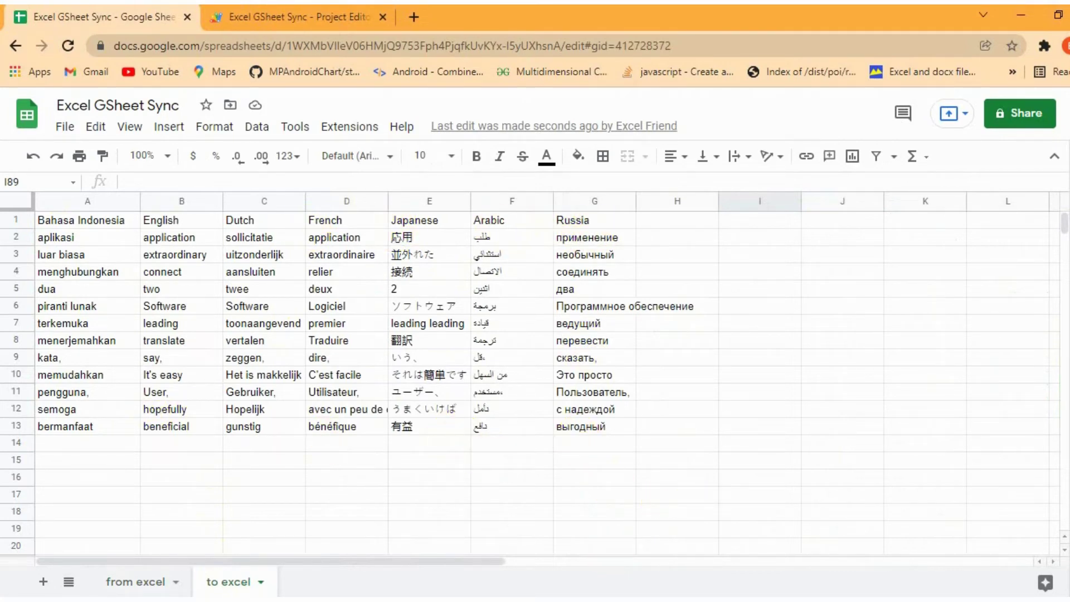
{"action": "key", "text": "alt+Tab"}
Step: Fetch the seven-language translations of all 12 words into the Terjemahan sheet via XGS GET
{"action": "left_click", "coordinate": [425, 311]}
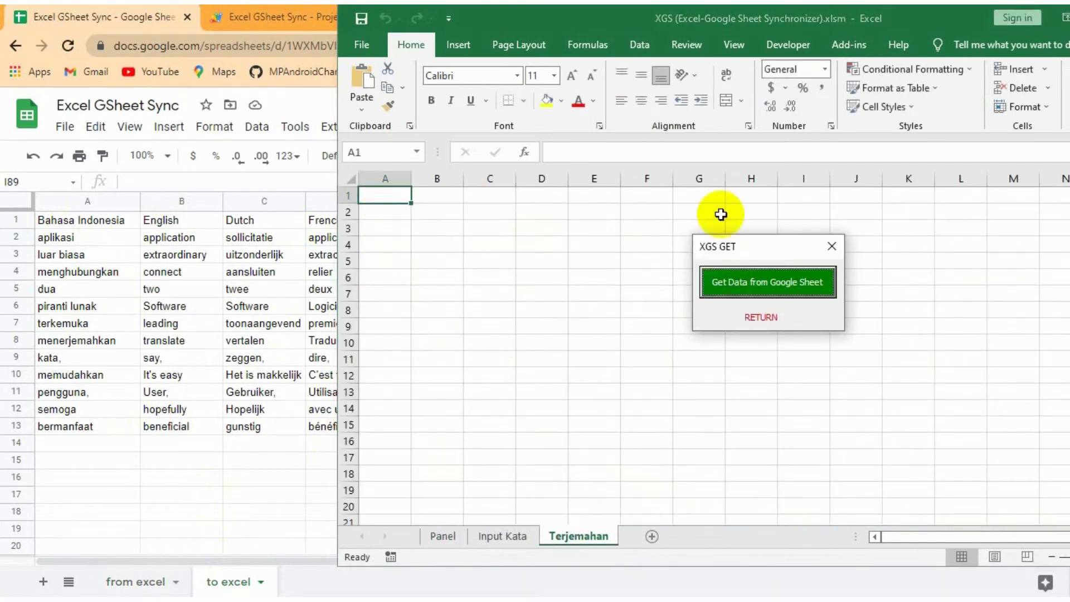
{"action": "left_click_drag", "start_coordinate": [723, 250], "coordinate": [730, 235]}
{"action": "left_click", "coordinate": [739, 261]}
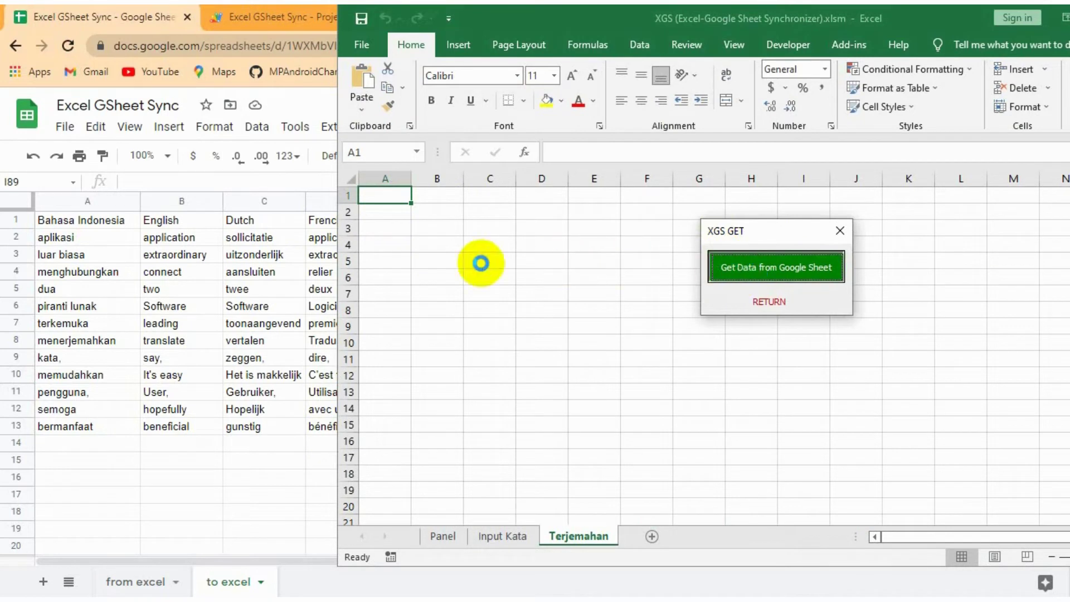
{"action": "left_click", "coordinate": [388, 203]}
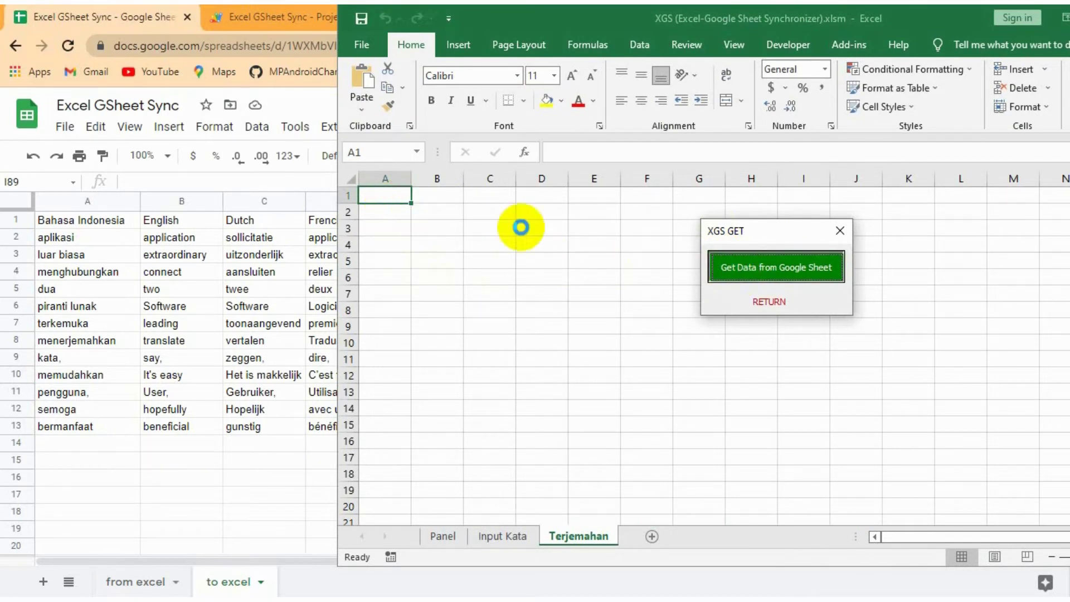
{"action": "left_click", "coordinate": [545, 300]}
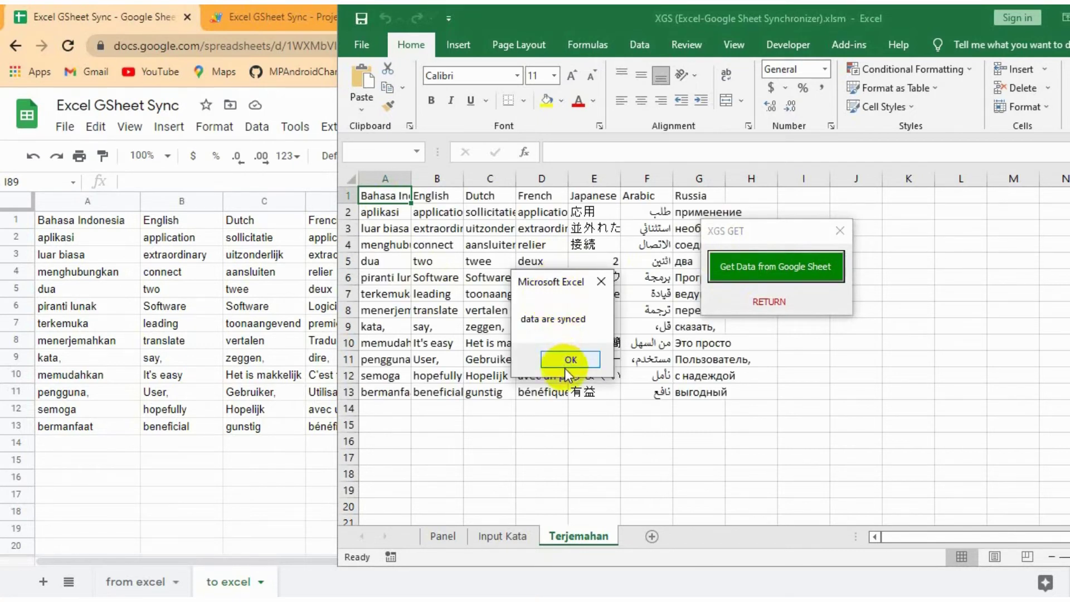
{"action": "left_click", "coordinate": [569, 360]}
{"action": "left_click_drag", "start_coordinate": [748, 246], "coordinate": [895, 250]}
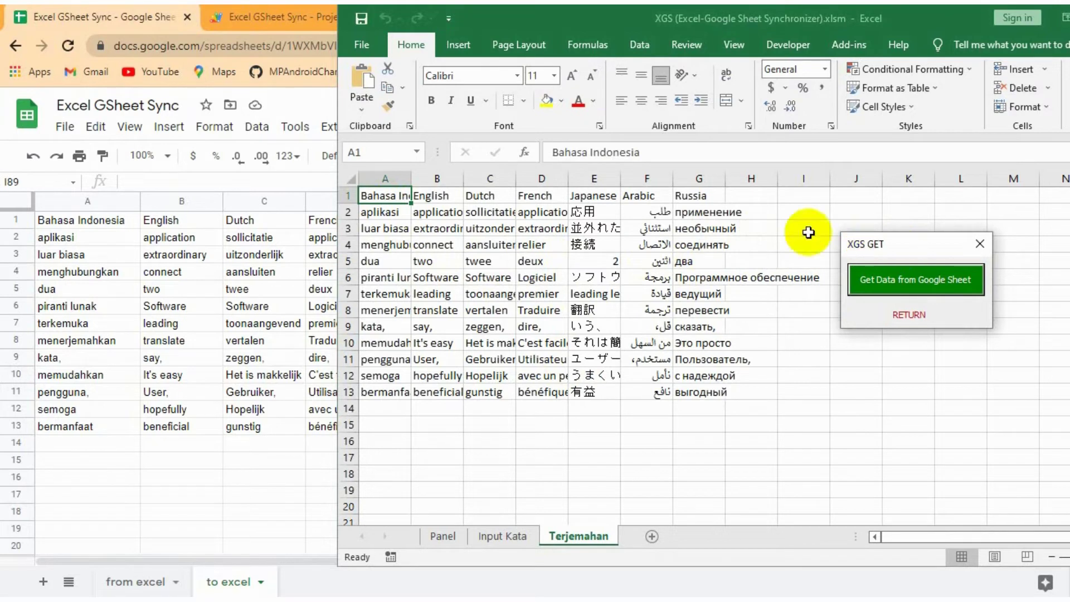
Step: Type Terima Kasih into cell A14 of Input Kata and close the XGS GET window
{"action": "left_click", "coordinate": [496, 536]}
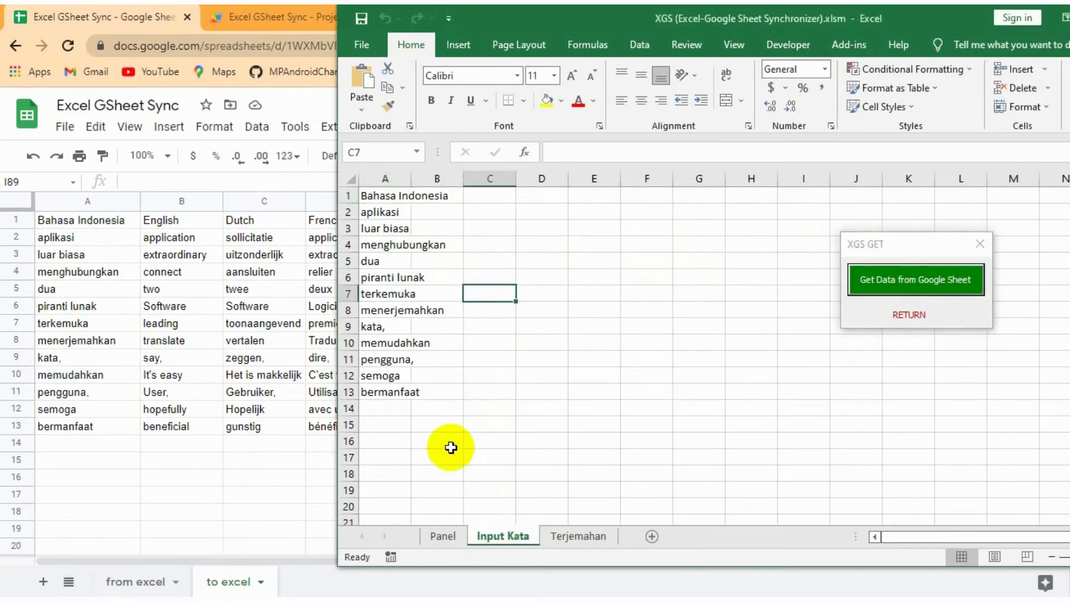
{"action": "left_click", "coordinate": [390, 414]}
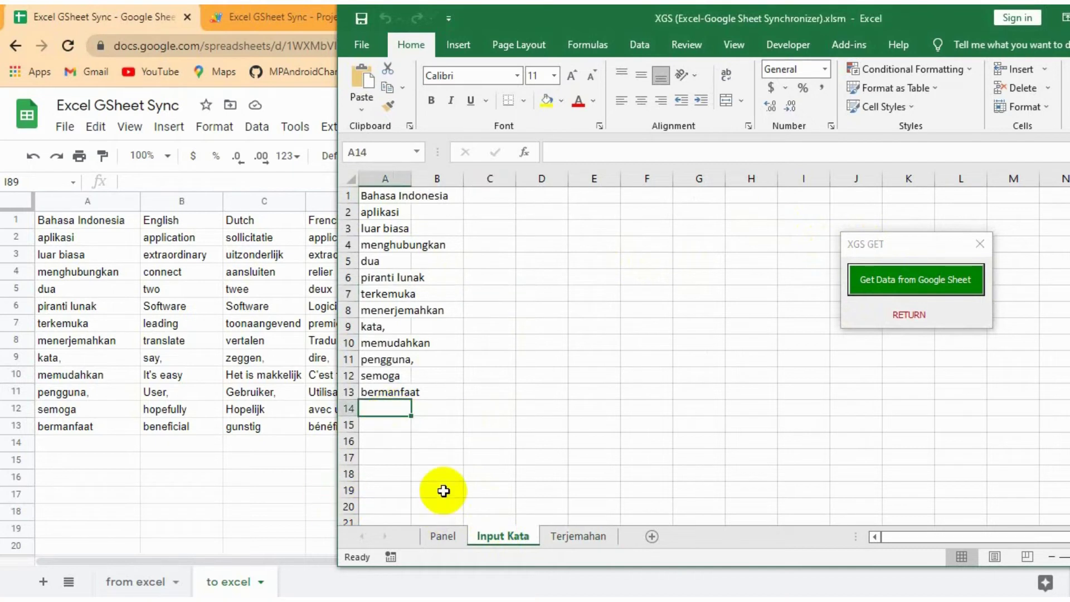
{"action": "type", "text": "Tr"}
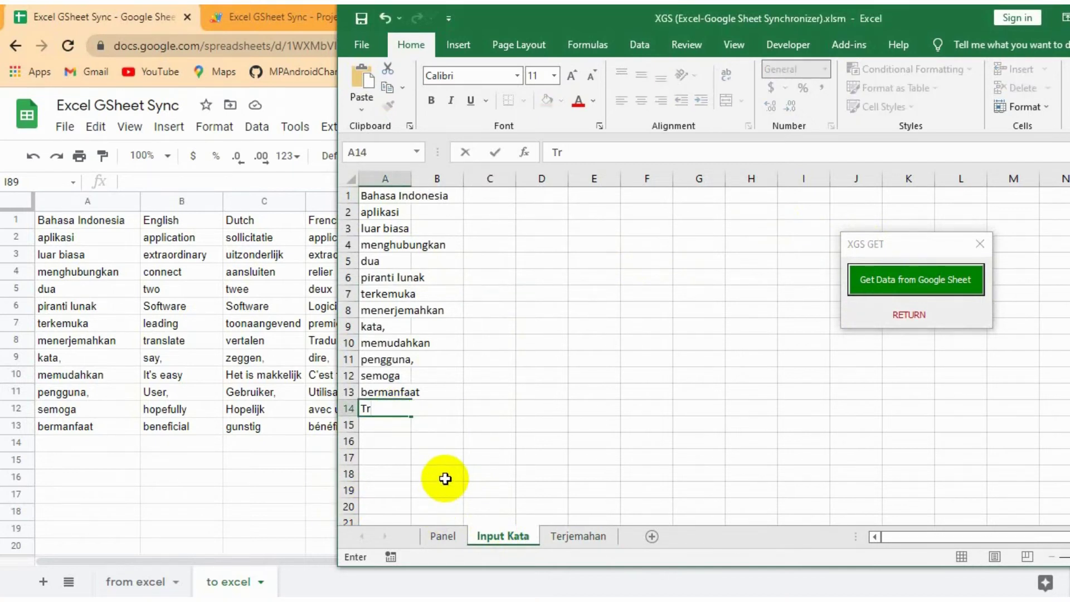
{"action": "key", "text": "BackSpace"}
{"action": "type", "text": "erima Kas"}
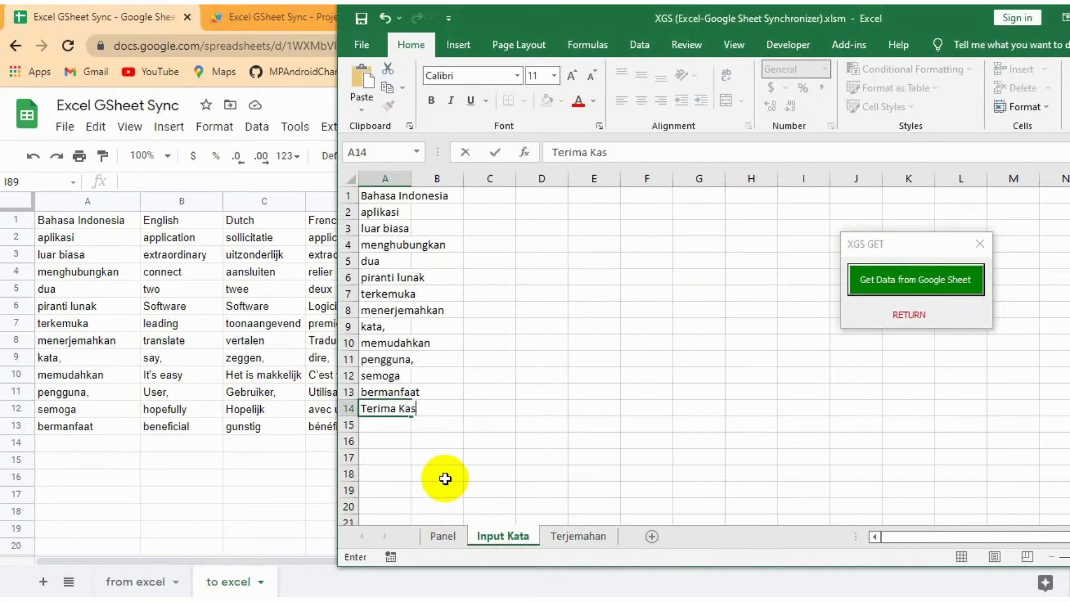
{"action": "type", "text": "ih"}
{"action": "left_click", "coordinate": [643, 393]}
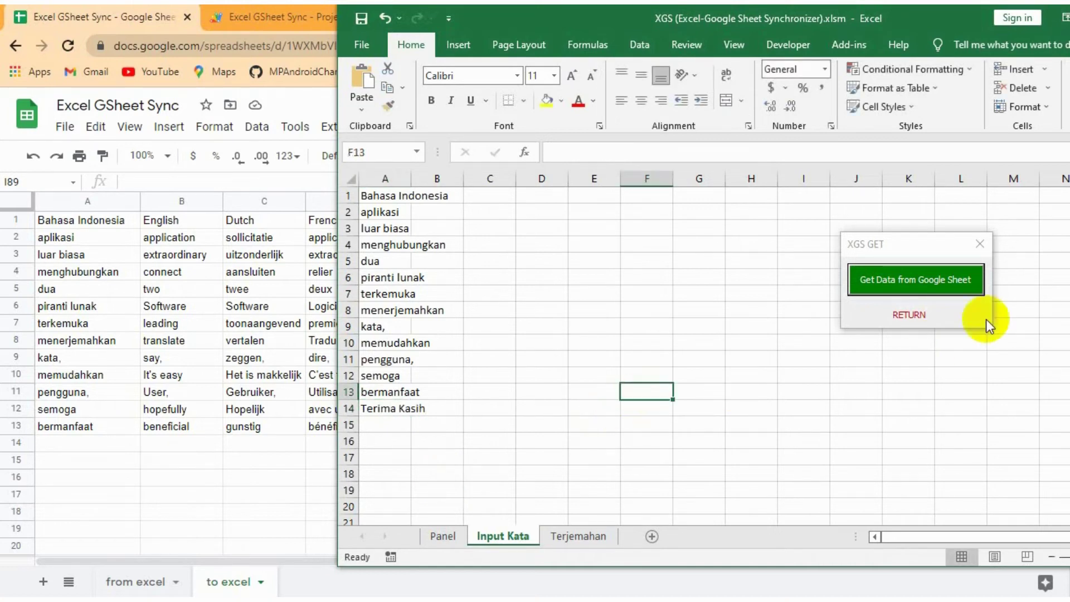
{"action": "left_click", "coordinate": [977, 244]}
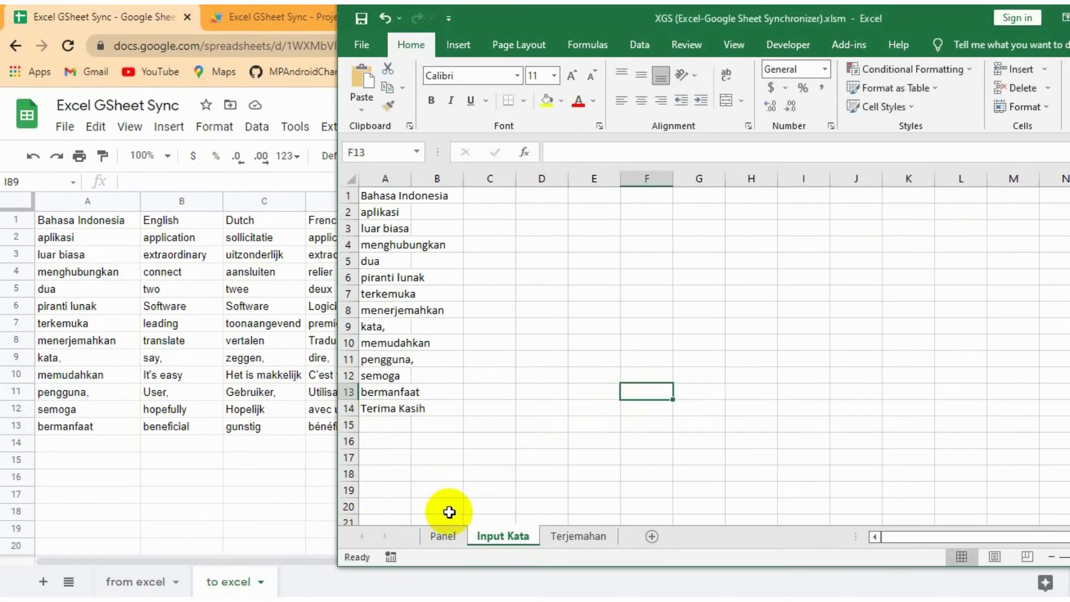
Step: Set sending and retrieving intervals both to 20 seconds, start the automation, and close setup
{"action": "left_click", "coordinate": [444, 536]}
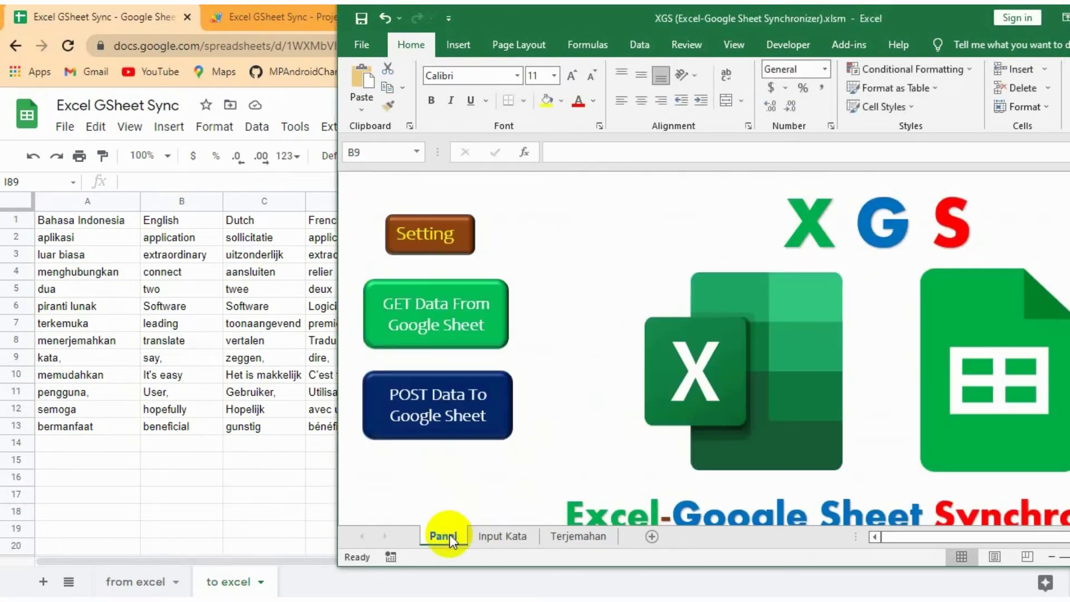
{"action": "left_click", "coordinate": [440, 246]}
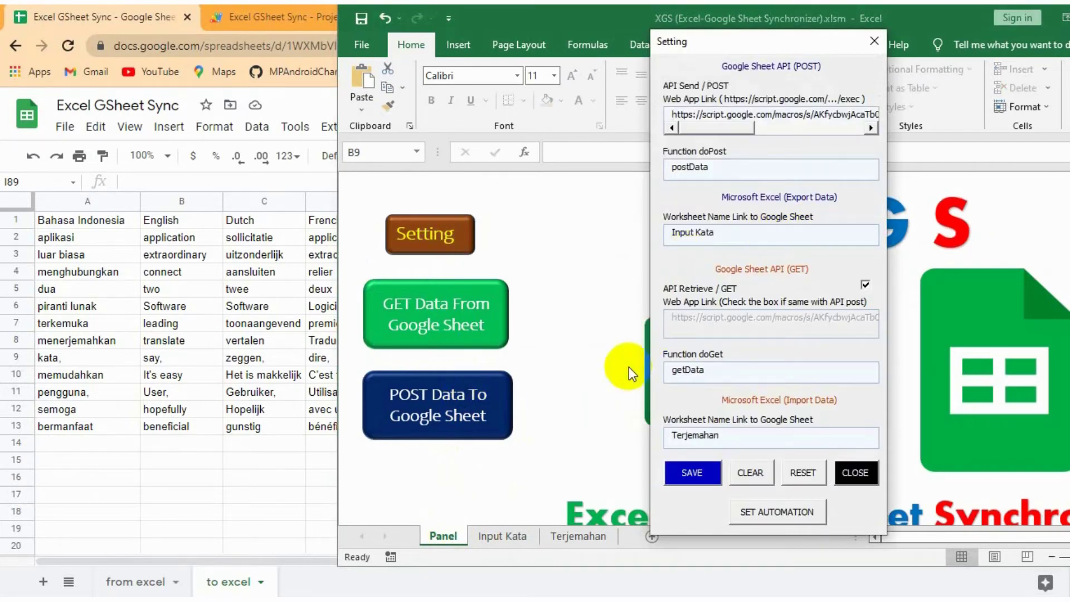
{"action": "left_click", "coordinate": [778, 510]}
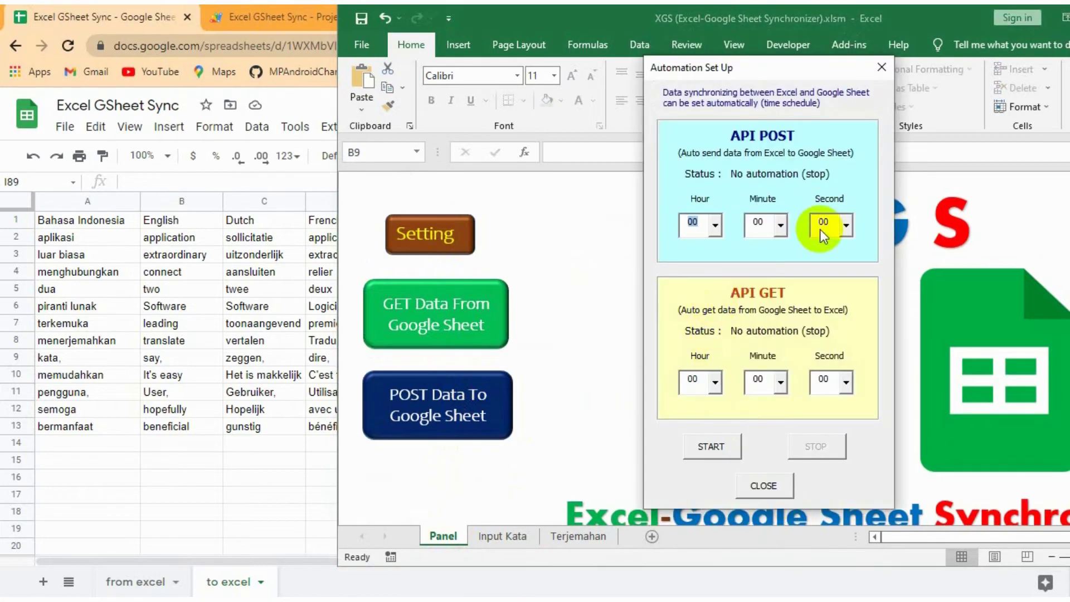
{"action": "left_click", "coordinate": [846, 225]}
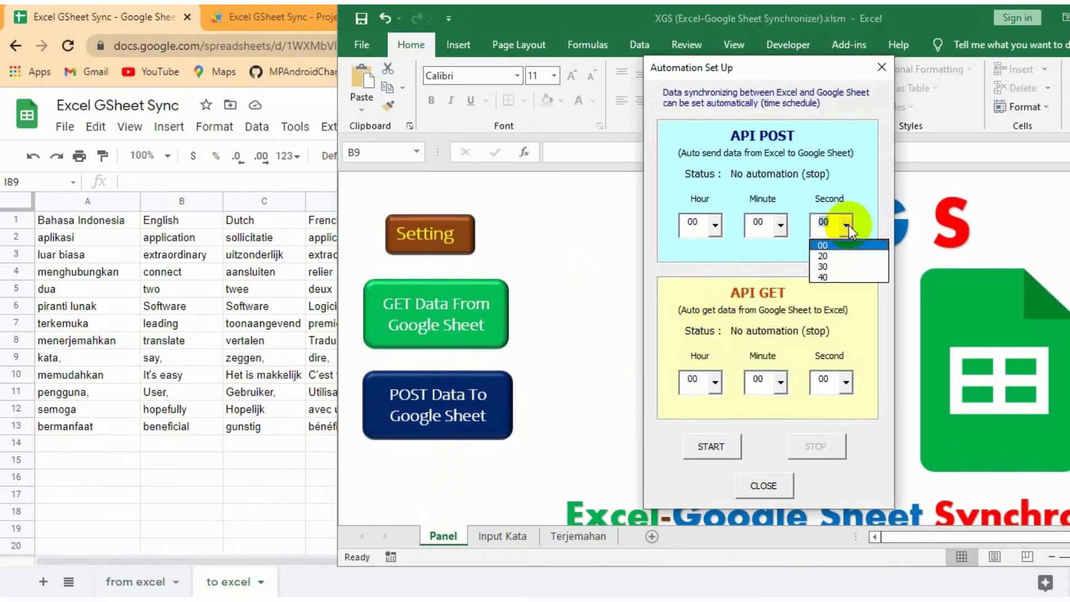
{"action": "left_click", "coordinate": [832, 256]}
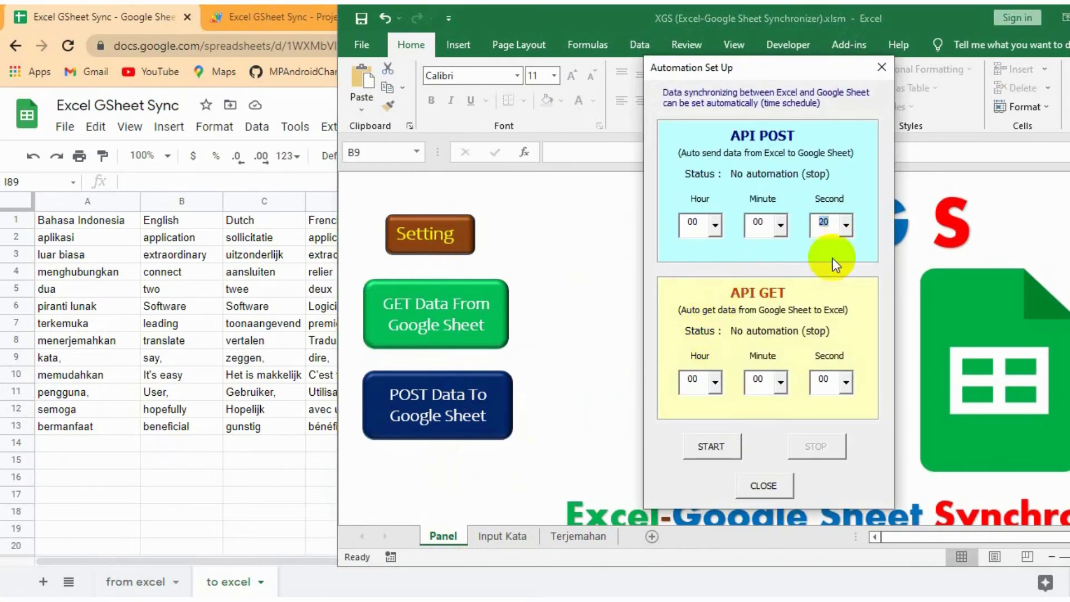
{"action": "left_click", "coordinate": [844, 377]}
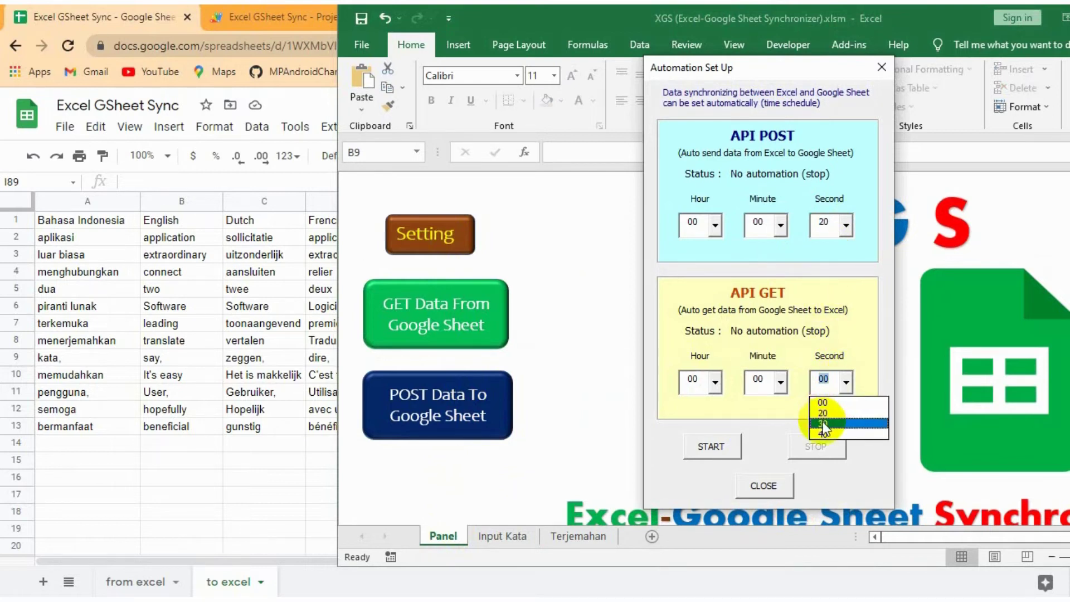
{"action": "left_click", "coordinate": [828, 414]}
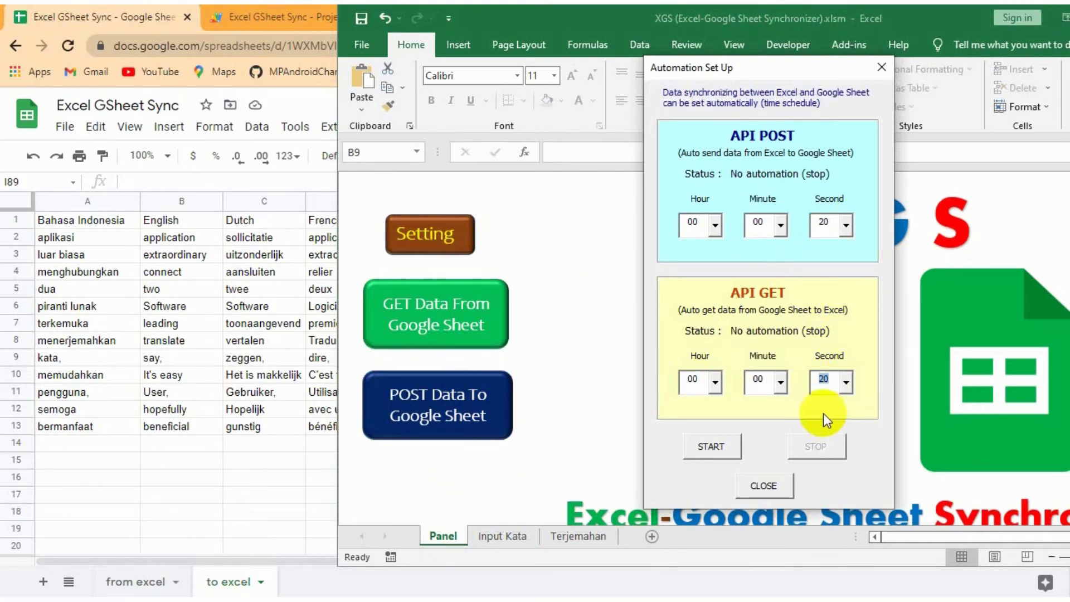
{"action": "left_click", "coordinate": [710, 447]}
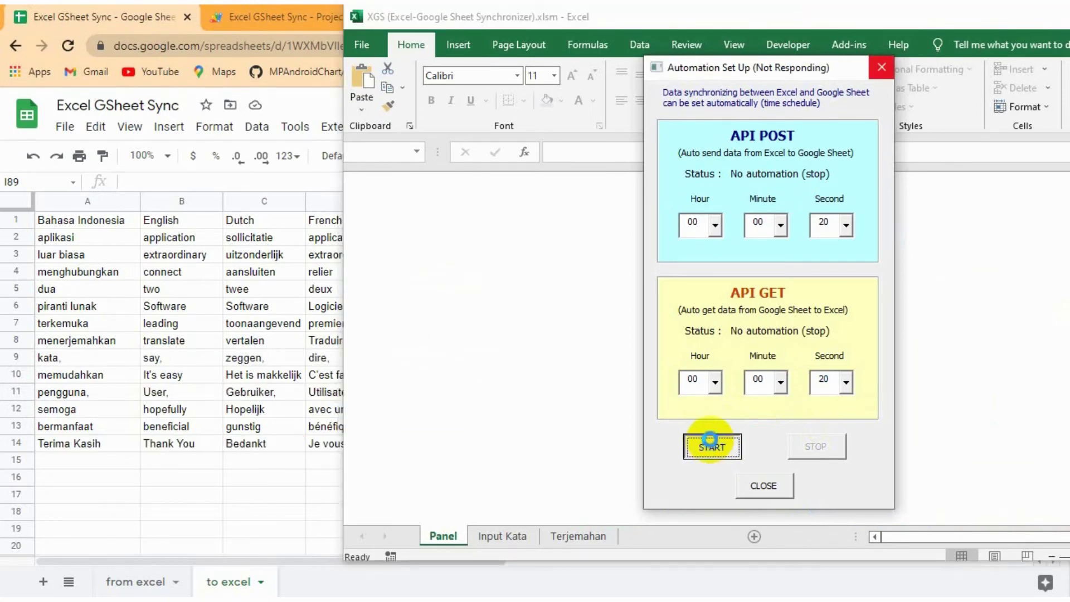
{"action": "left_click", "coordinate": [772, 484]}
Step: Close Setting, review the Automation Log and Terjemahan sheets, then select A15 on Input Kata
{"action": "left_click", "coordinate": [856, 473]}
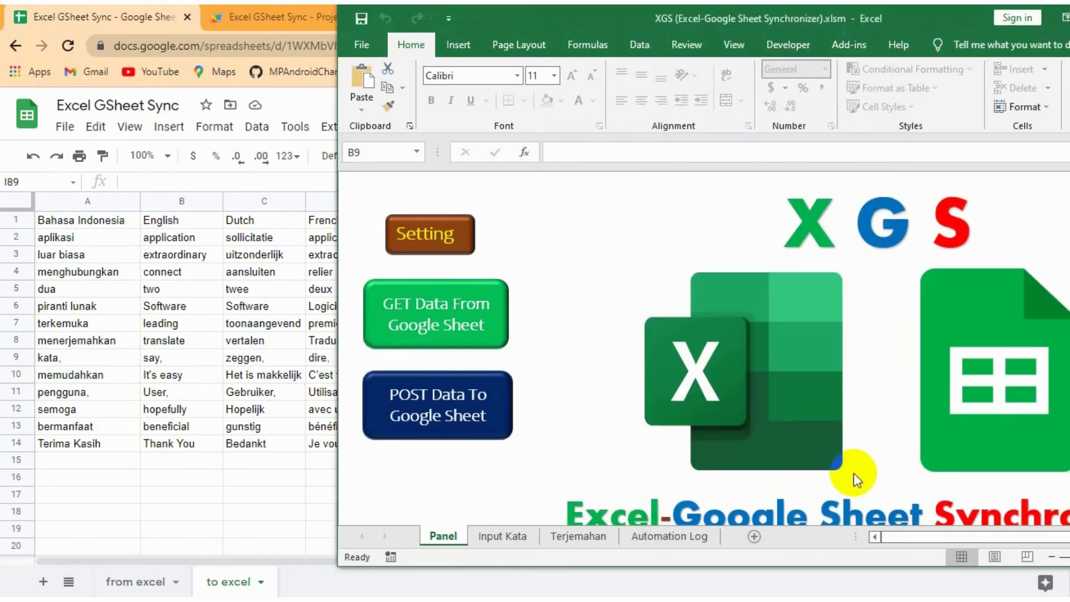
{"action": "left_click", "coordinate": [660, 536]}
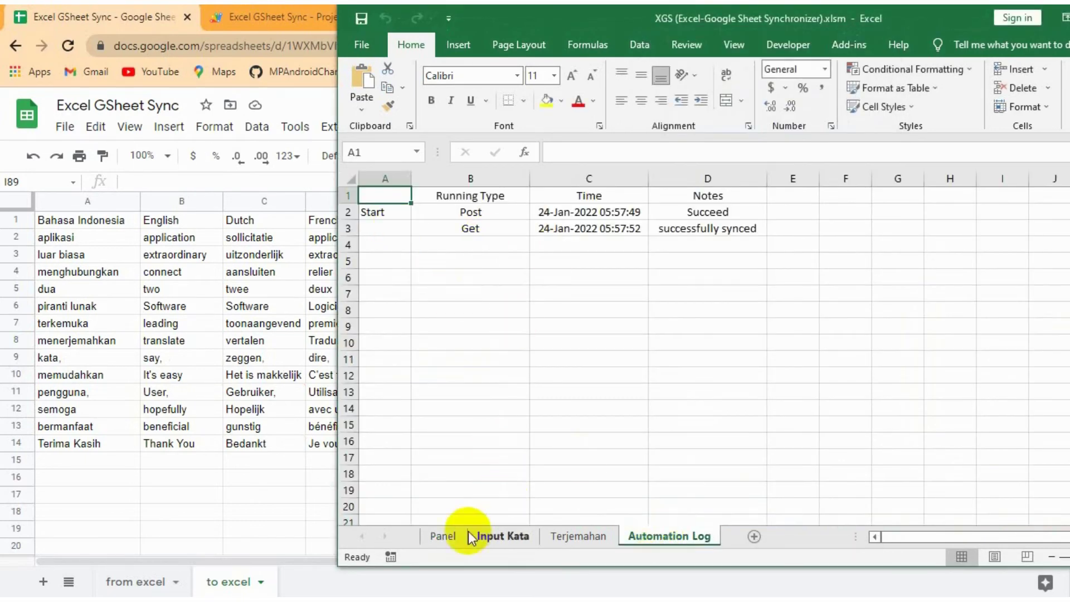
{"action": "left_click", "coordinate": [502, 536]}
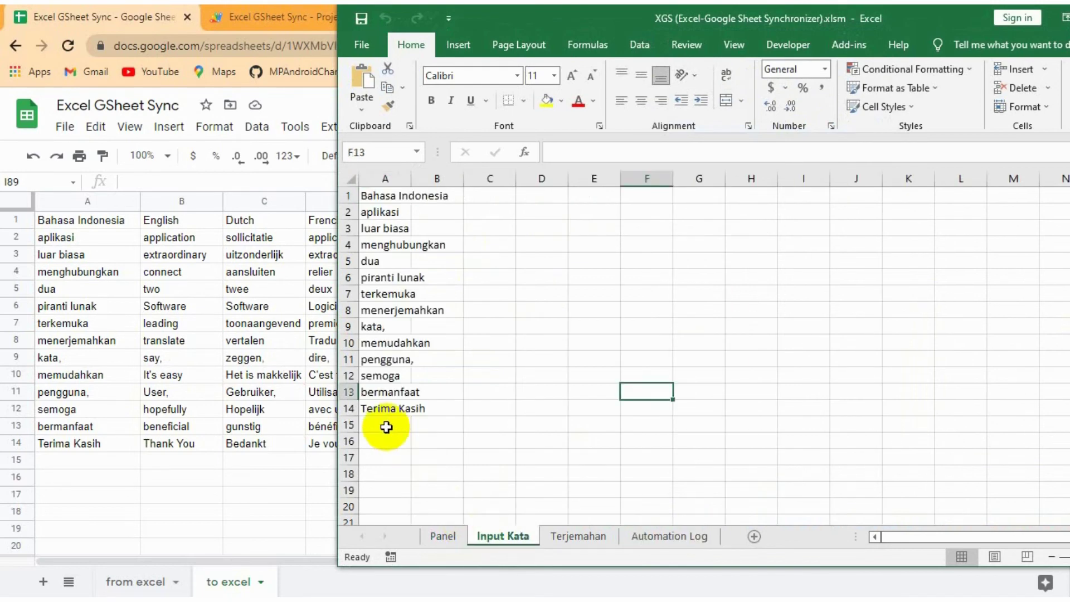
{"action": "left_click", "coordinate": [579, 536]}
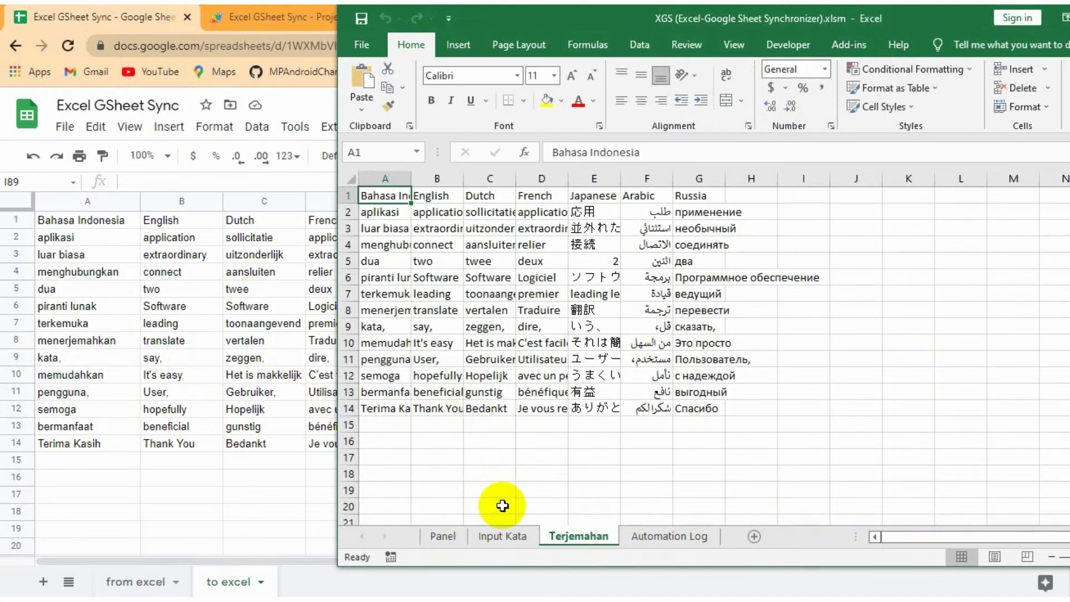
{"action": "left_click", "coordinate": [506, 536]}
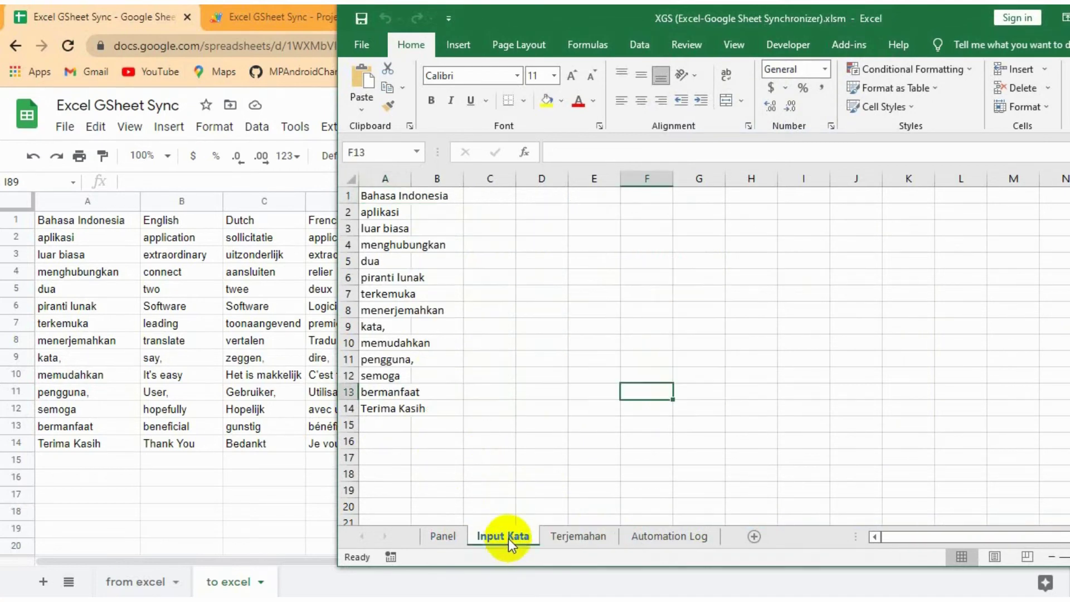
{"action": "left_click", "coordinate": [397, 426]}
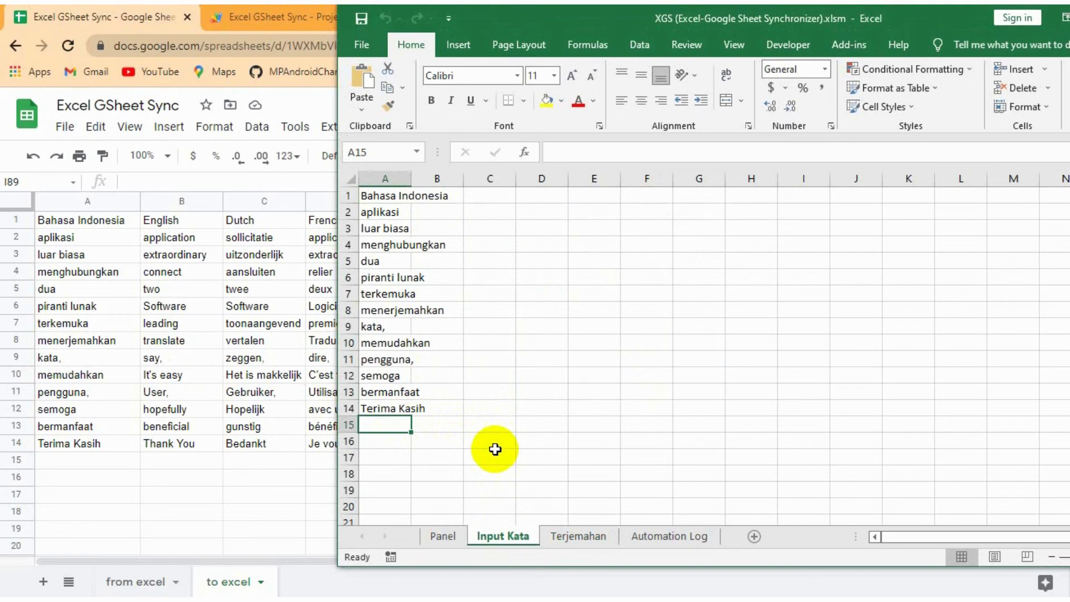
Step: Enter 'Sampai jumpa lagi' in A15 and view its synced translations on the Terjemahan sheet
{"action": "type", "text": "Sampai jumpa lagi"}
{"action": "left_click", "coordinate": [526, 455]}
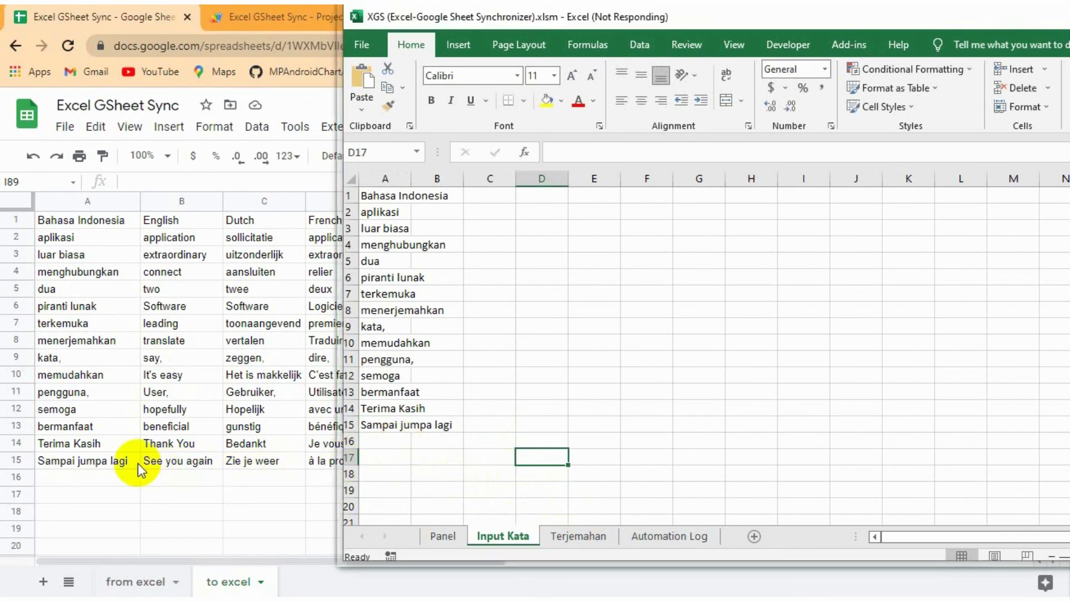
{"action": "left_click", "coordinate": [589, 536]}
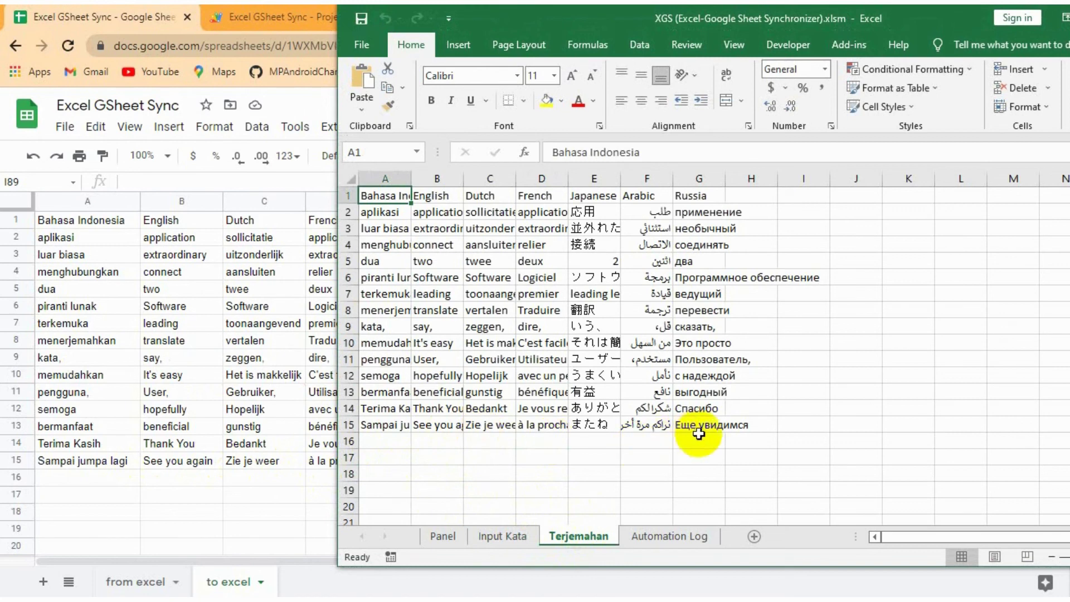
Step: Stop the 20-second scheduled sending and retrieving via the Panel's Automation Set Up window
{"action": "left_click", "coordinate": [452, 535]}
{"action": "left_click", "coordinate": [450, 233]}
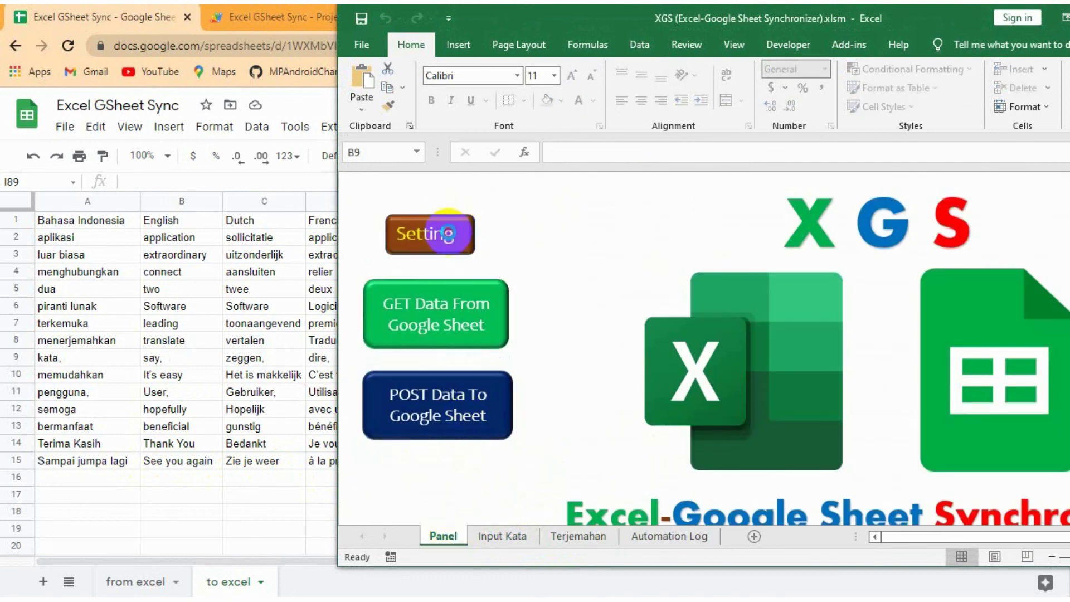
{"action": "left_click", "coordinate": [764, 509]}
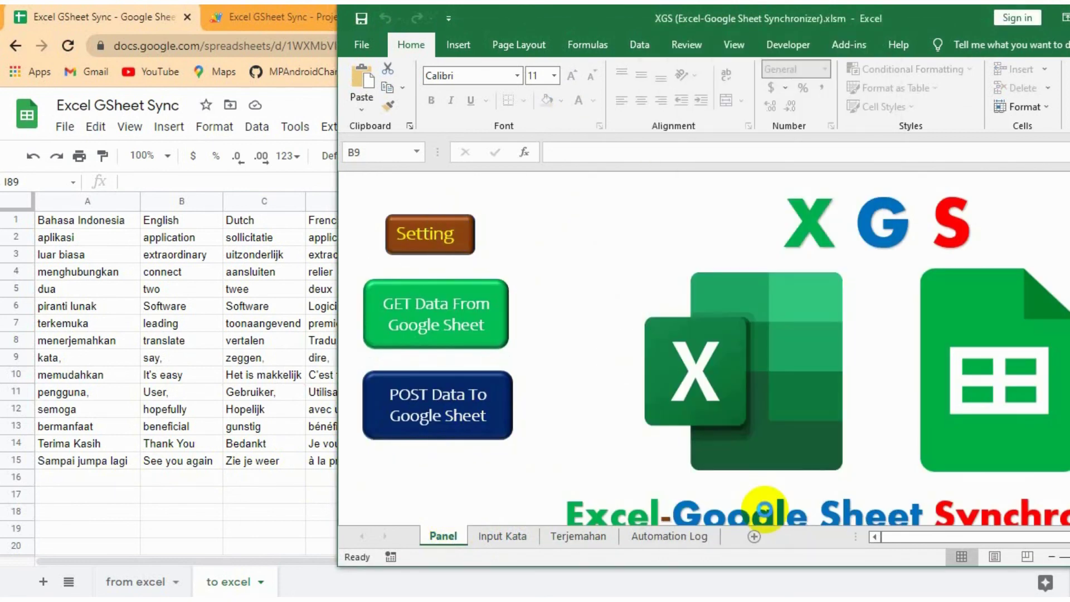
{"action": "left_click", "coordinate": [826, 449]}
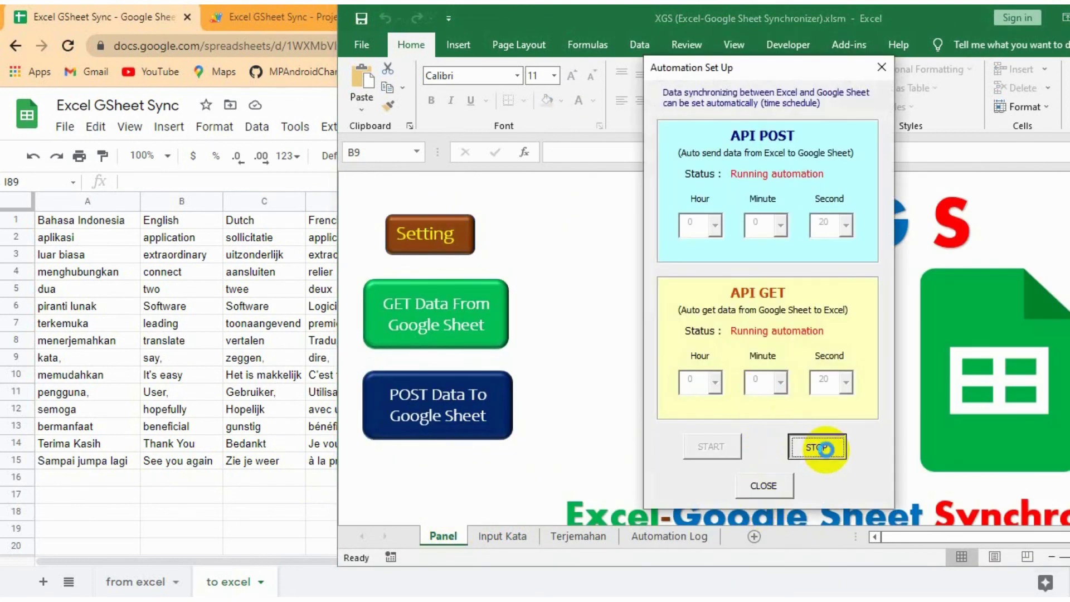